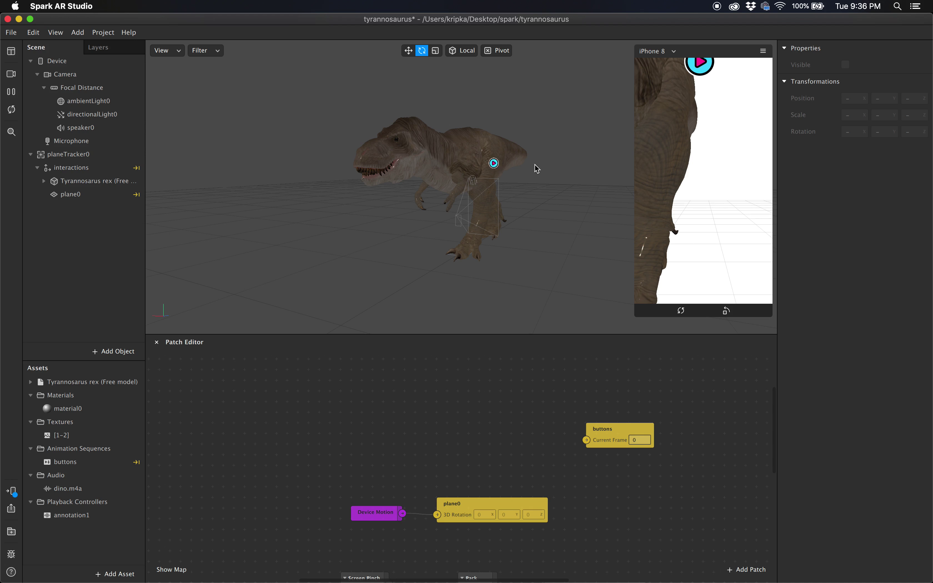
- Add the plane0 scene object to the Patch Editor as an object patch and restart the preview
scroll(364, 428, "up", 2)
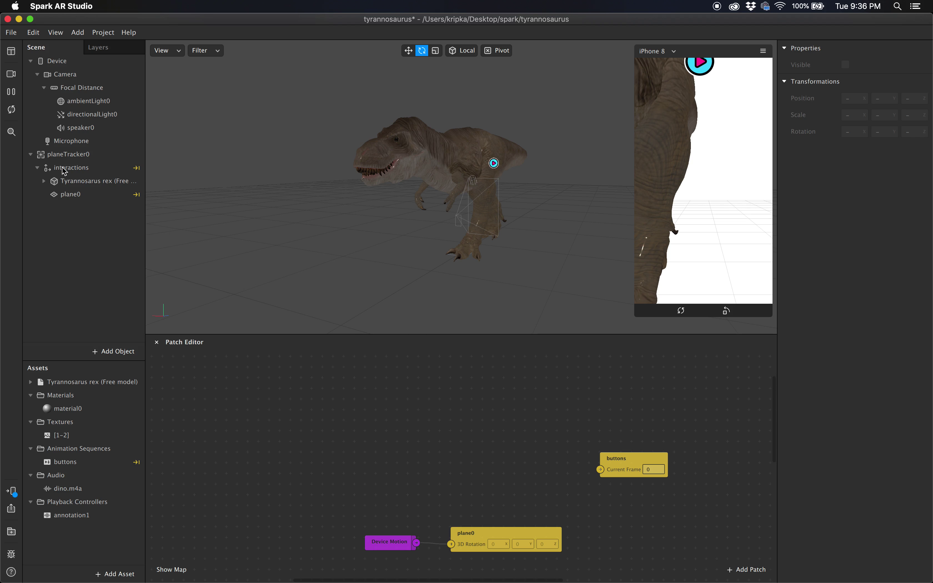
left_click(48, 171)
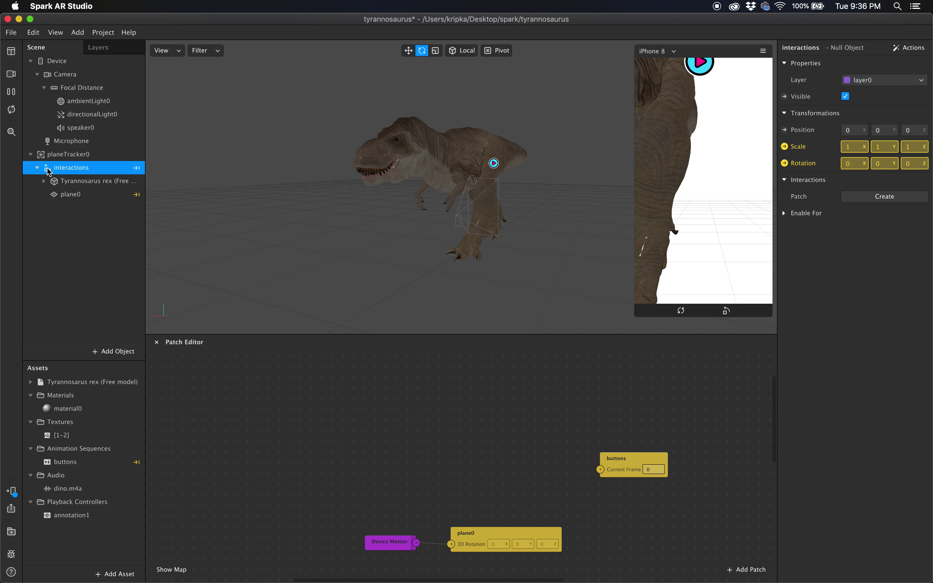
left_click(60, 195)
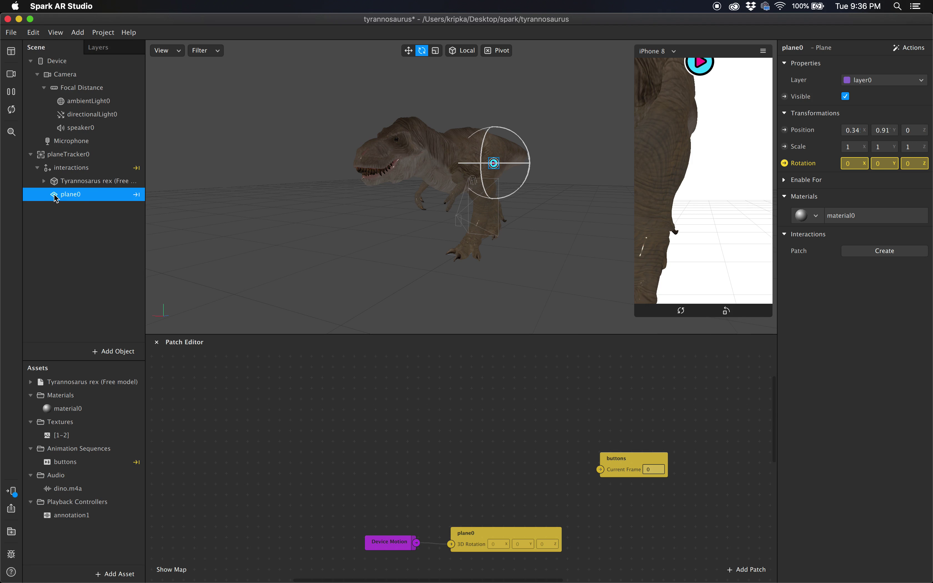
left_click_drag(55, 196, 236, 415)
left_click(273, 391)
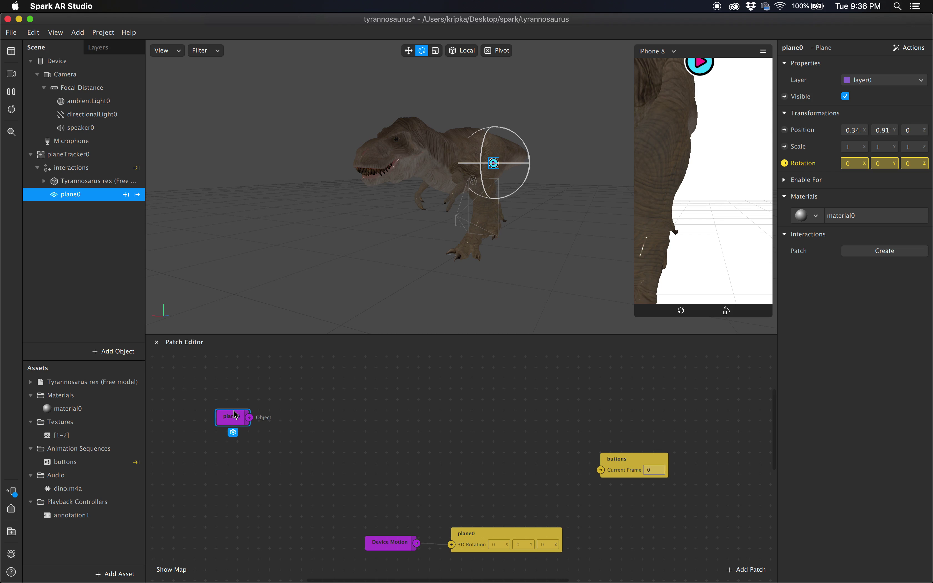
left_click(266, 395)
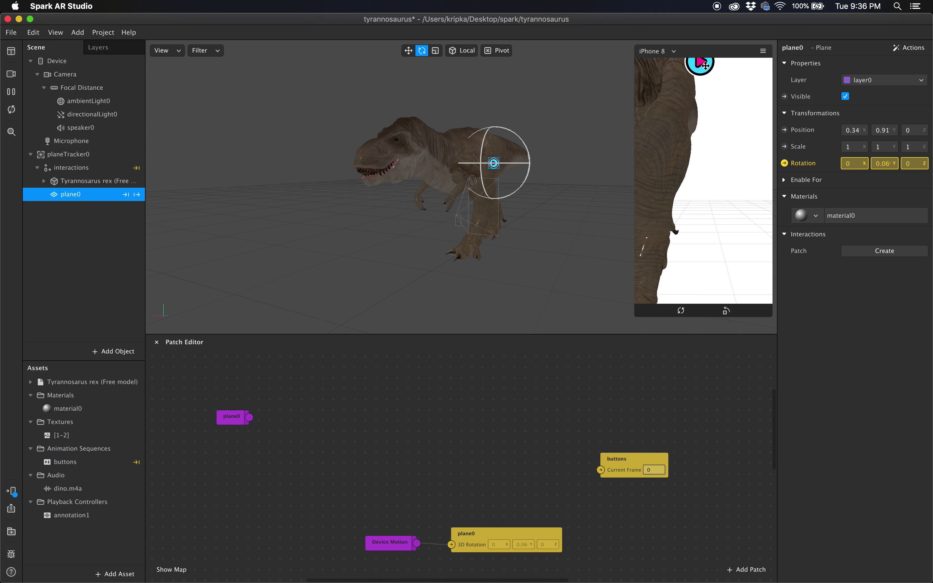
left_click(11, 110)
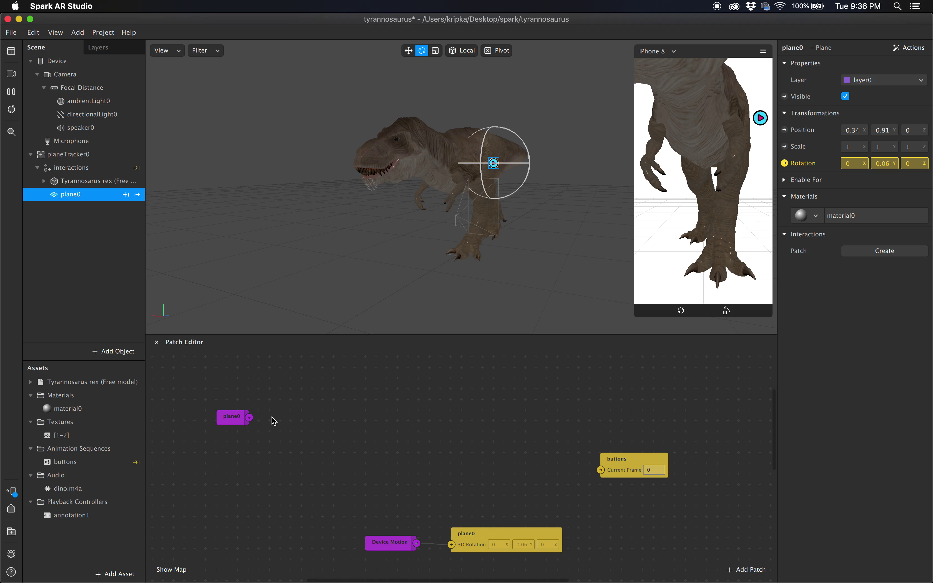
- Add an Object Tap patch beside the purple plane0 patch and connect plane0 to its Object input
right_click(284, 417)
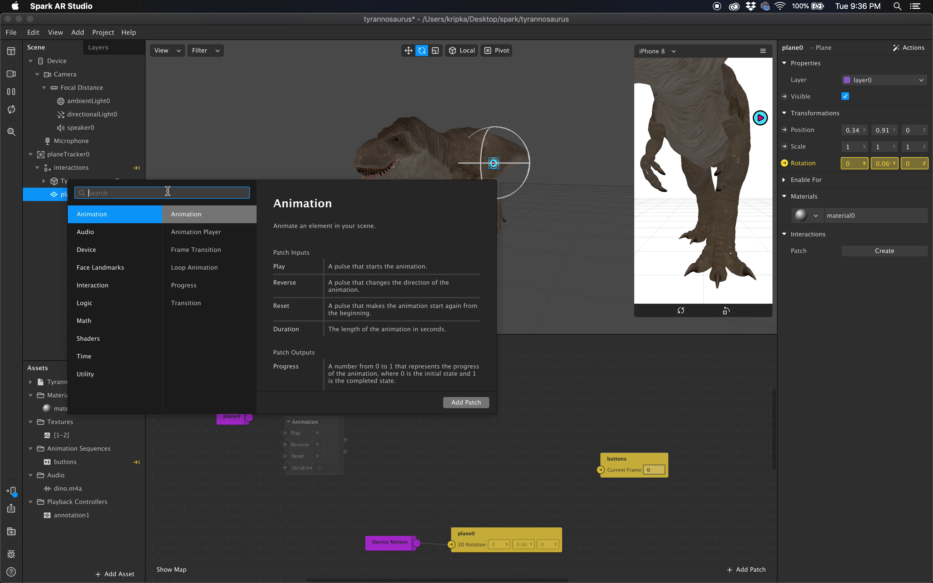
type("tap")
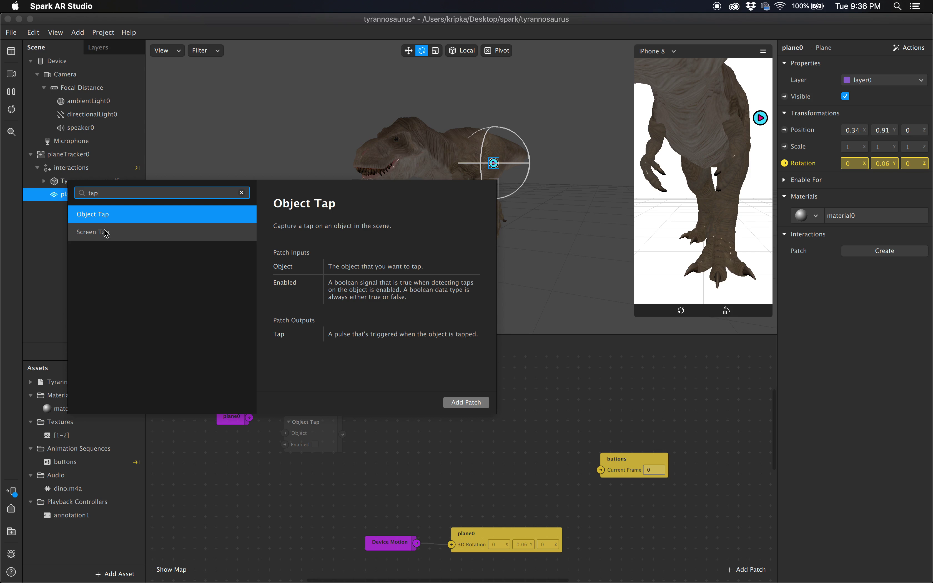
left_click(98, 214)
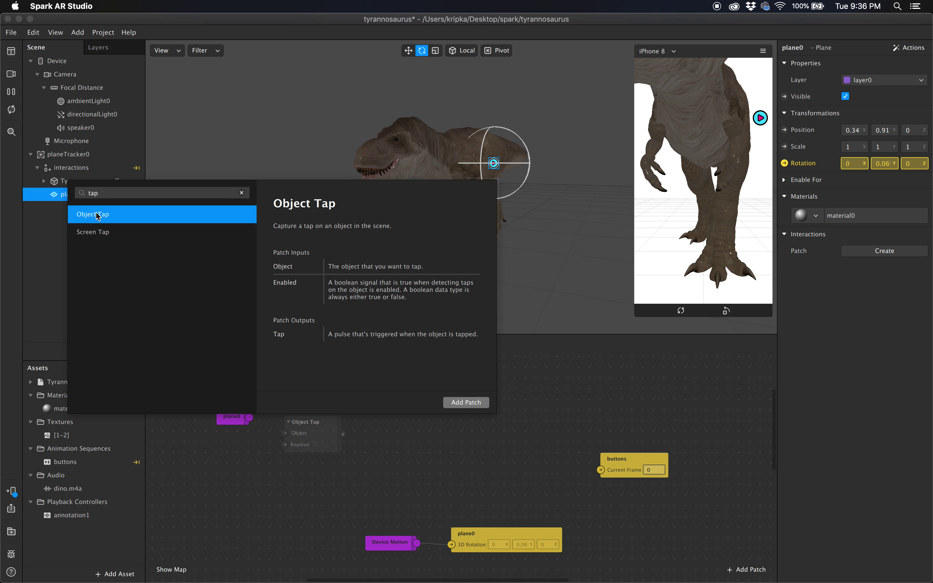
double_click(98, 214)
left_click(322, 409)
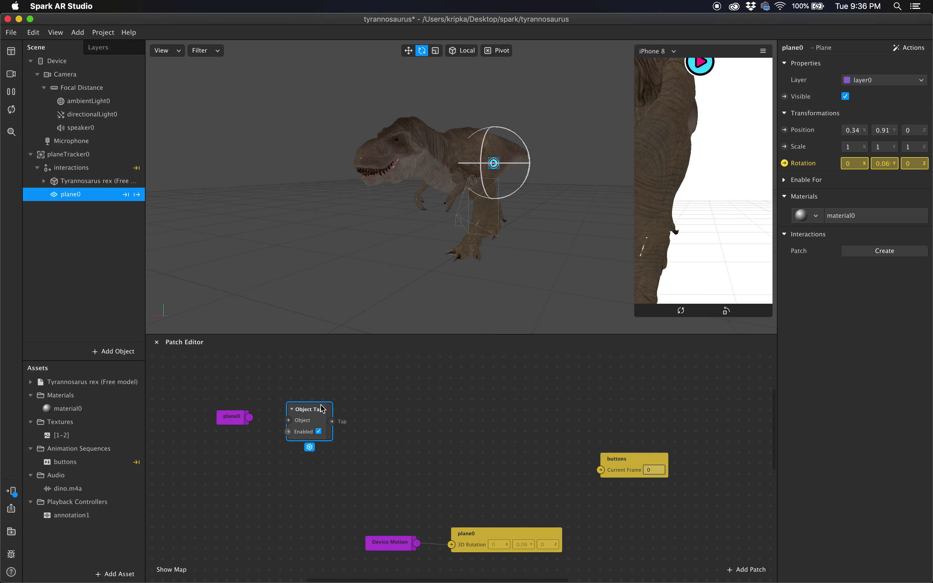
left_click_drag(322, 408, 325, 405)
left_click_drag(250, 417, 302, 408)
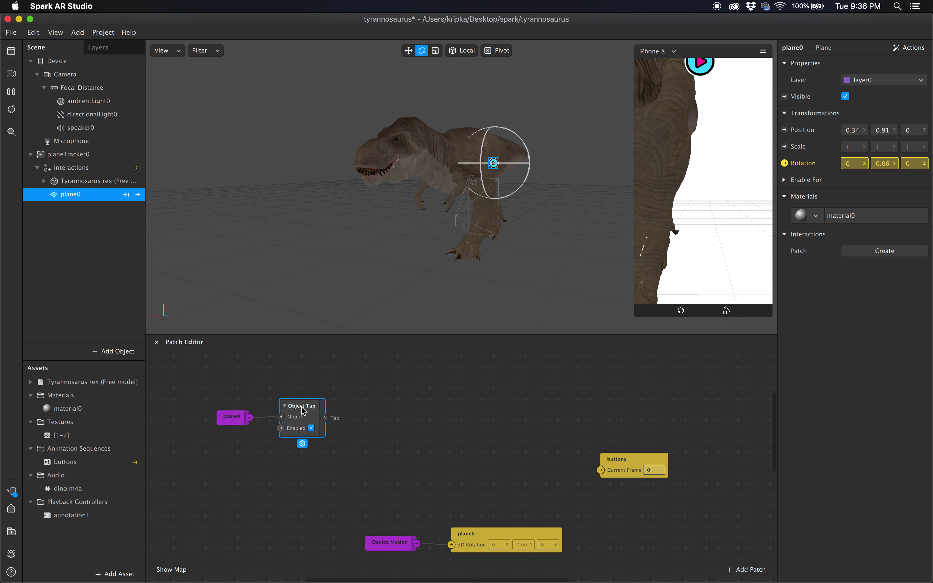
left_click(378, 399)
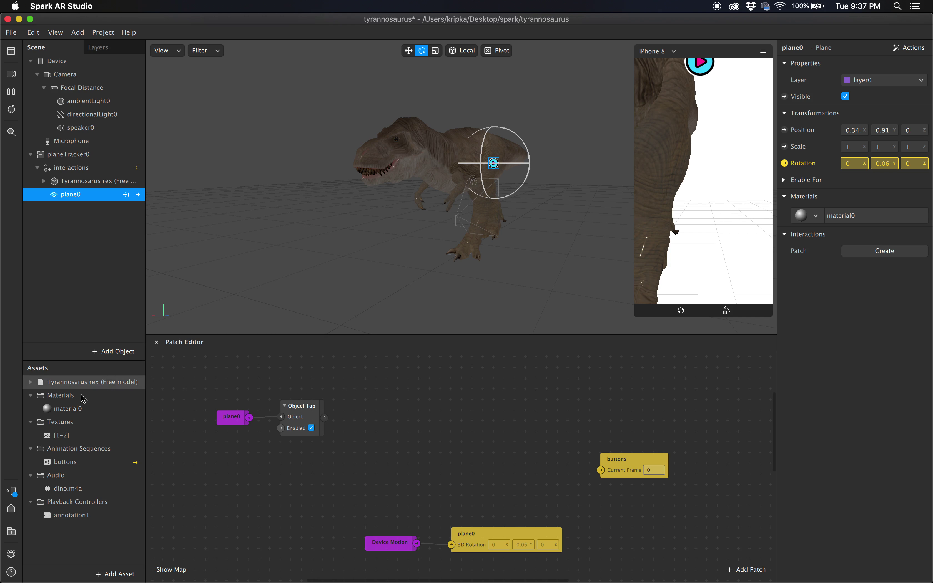
- Create Play and Reset patches for the annotation1 playback controller and move them below the Object Tap patch
mouse_move(50, 515)
left_mouse_down()
mouse_move(346, 439)
mouse_move(370, 419)
left_mouse_up()
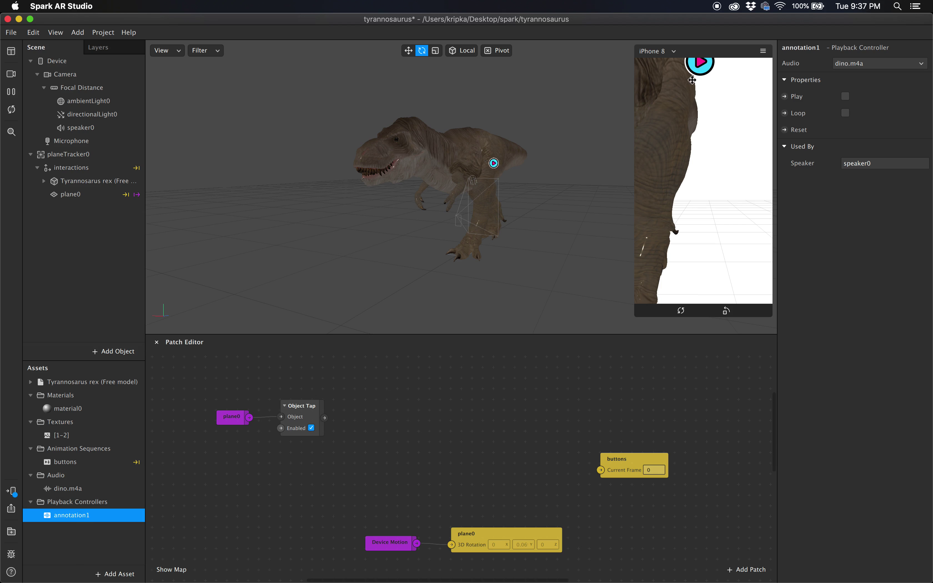
left_click(784, 97)
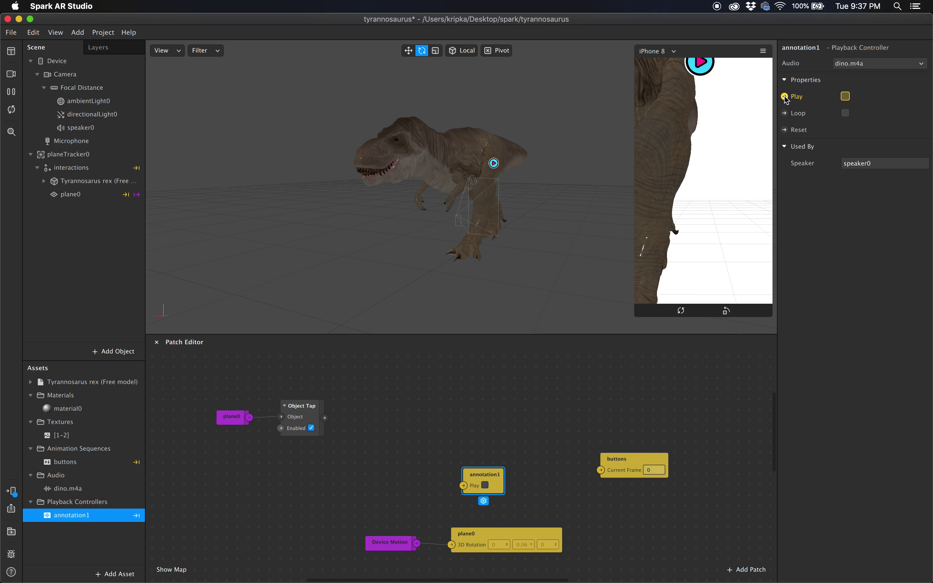
mouse_move(503, 473)
left_mouse_down()
mouse_move(441, 436)
mouse_move(405, 438)
left_mouse_up()
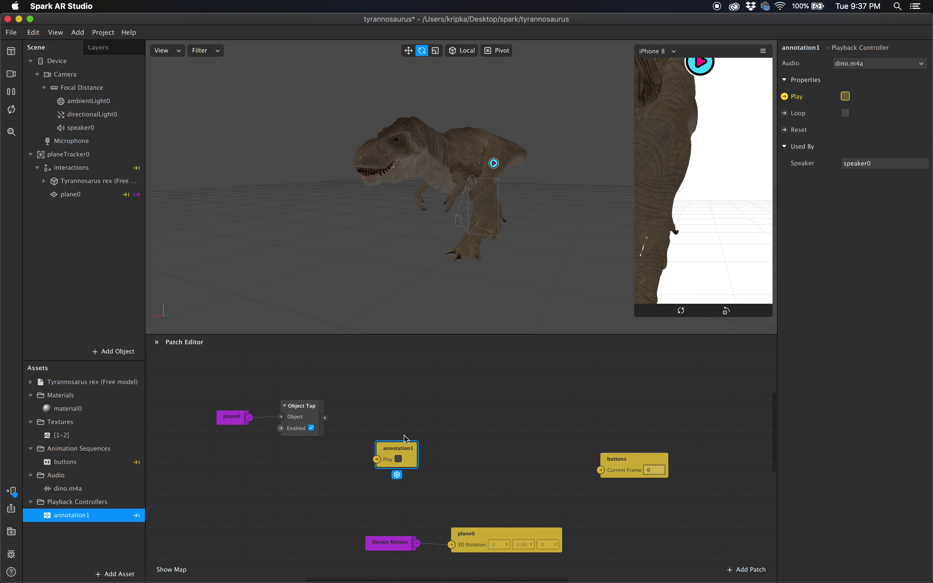
left_click(784, 130)
left_click_drag(499, 477, 317, 482)
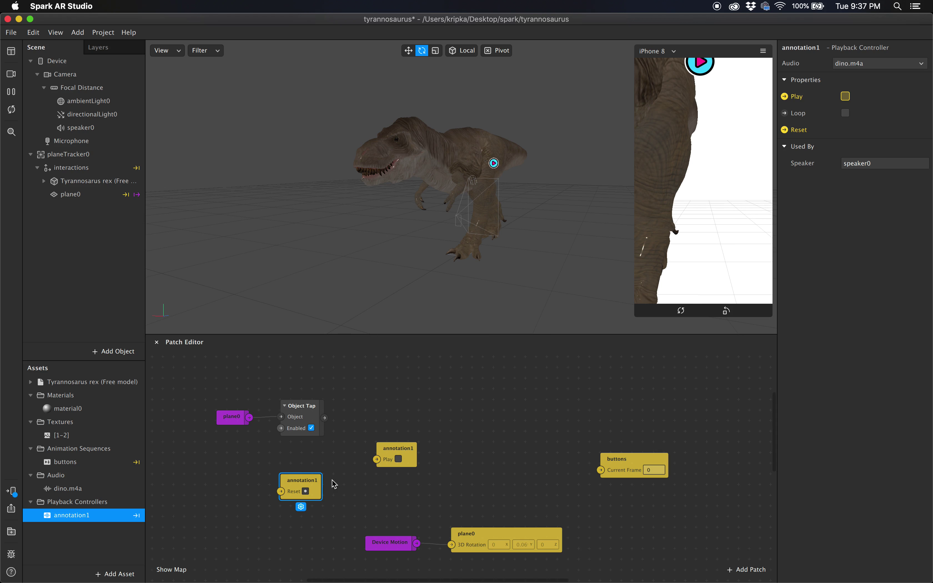
- Space out the two annotation1 patches and connect Object Tap's Tap output to the Reset input
left_click_drag(410, 449, 409, 477)
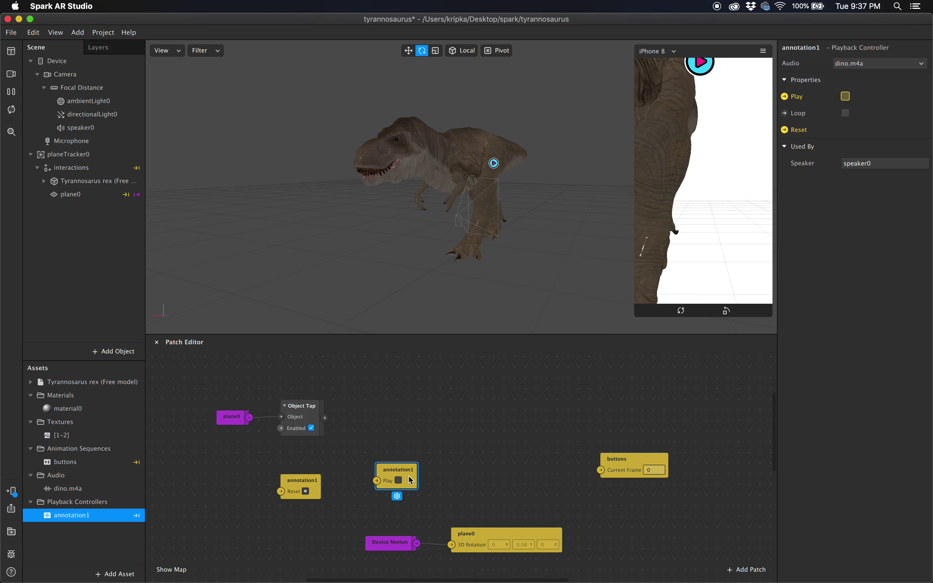
mouse_move(299, 494)
left_mouse_down()
mouse_move(310, 467)
mouse_move(307, 480)
left_mouse_up()
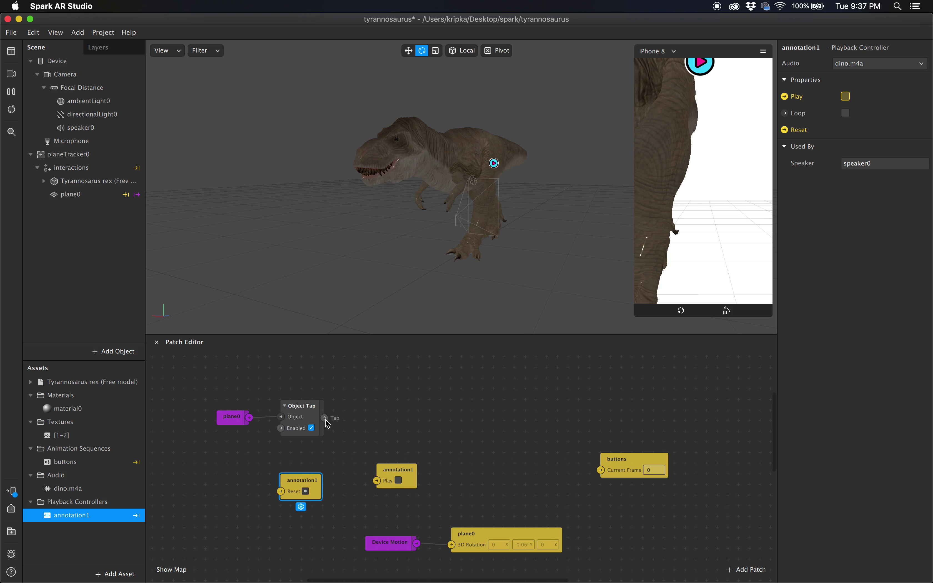
mouse_move(324, 418)
left_mouse_down()
mouse_move(339, 446)
mouse_move(269, 476)
mouse_move(277, 490)
mouse_move(320, 479)
mouse_move(329, 489)
left_mouse_up()
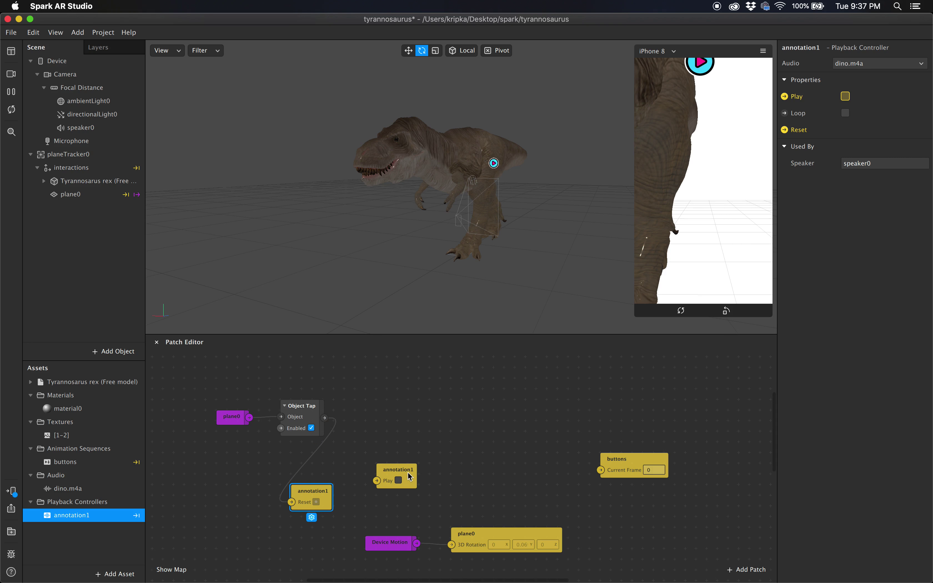
left_click_drag(409, 476, 420, 476)
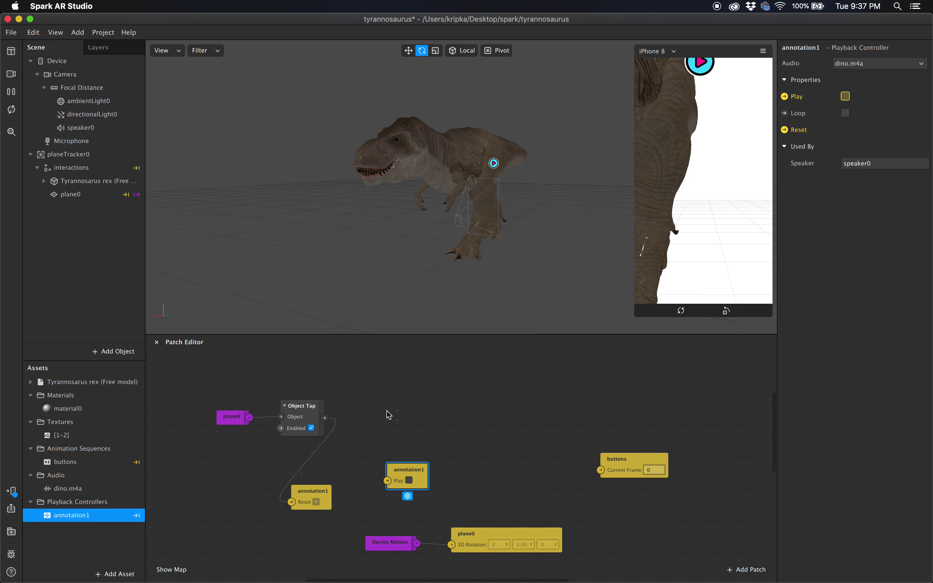
- Add a Switch patch next to Object Tap and connect the Tap output to the Switch's Flip input
right_click(371, 407)
type("s")
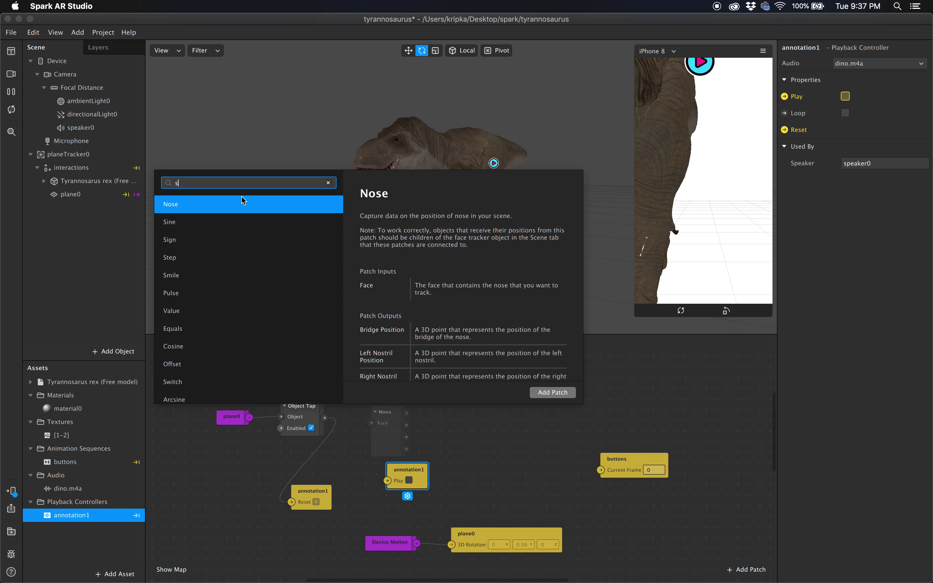
type("witch")
double_click(169, 208)
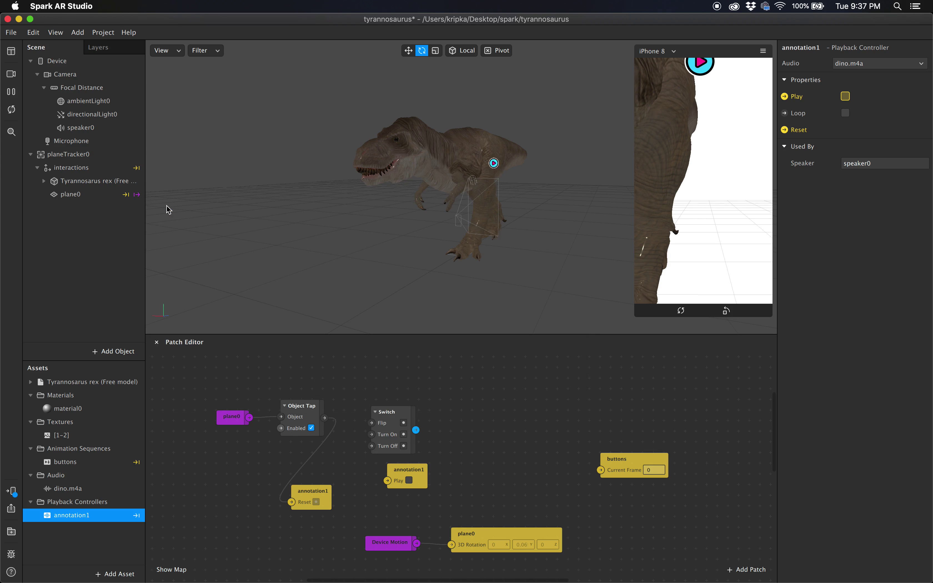
left_click_drag(396, 413, 391, 396)
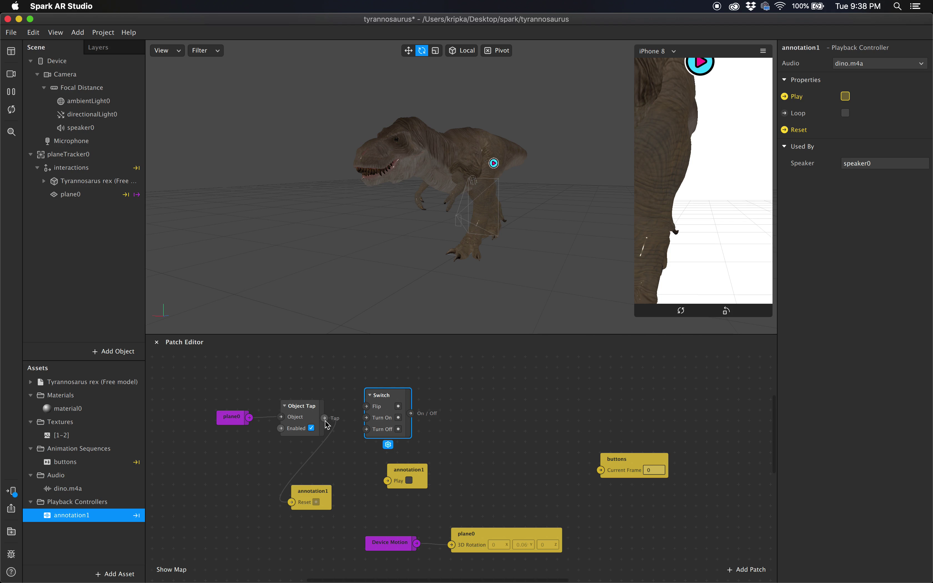
left_click_drag(392, 396, 394, 406)
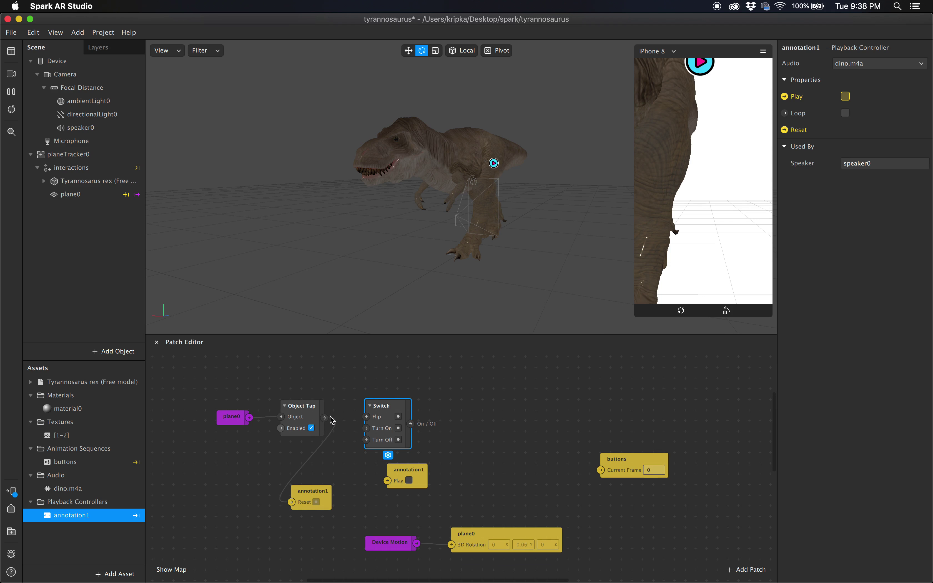
left_click_drag(324, 417, 366, 417)
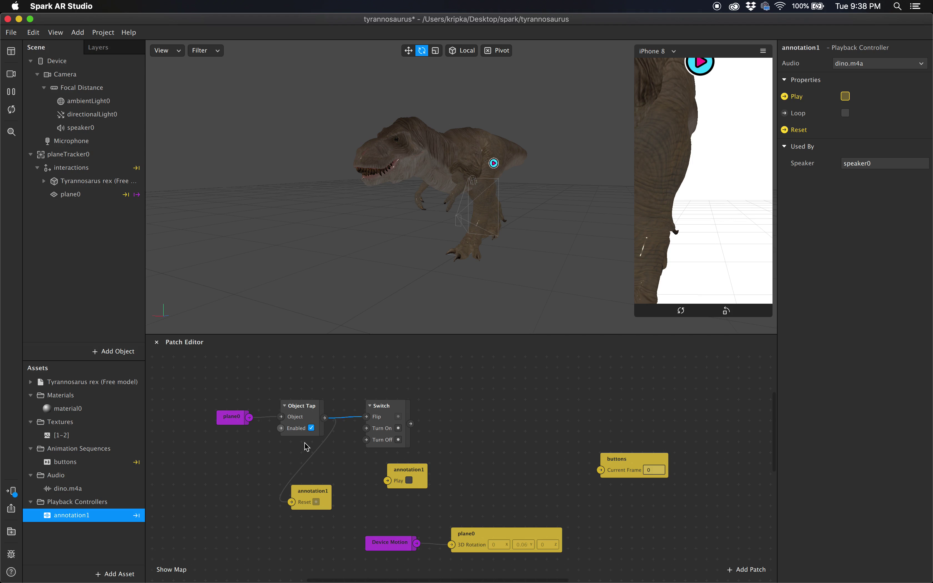
left_click(390, 405)
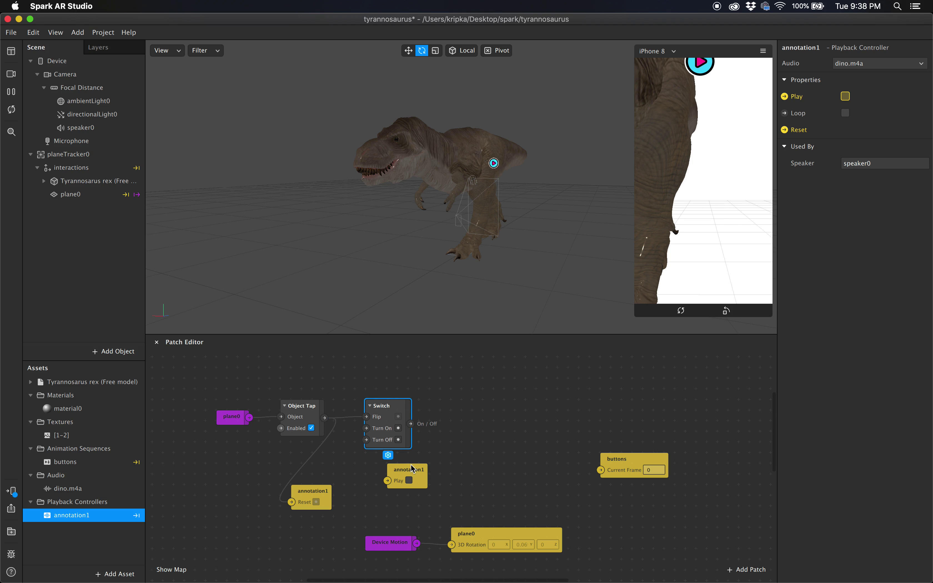
- Move the Switch and annotation1 Play patches apart and connect the Switch's On / Off output to Play
left_click_drag(418, 473, 429, 475)
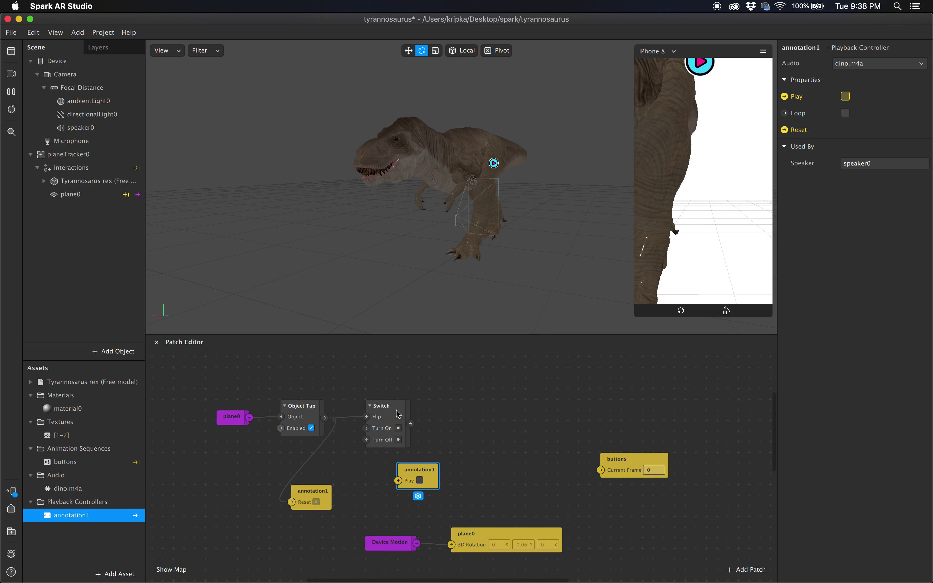
left_click_drag(397, 406, 386, 404)
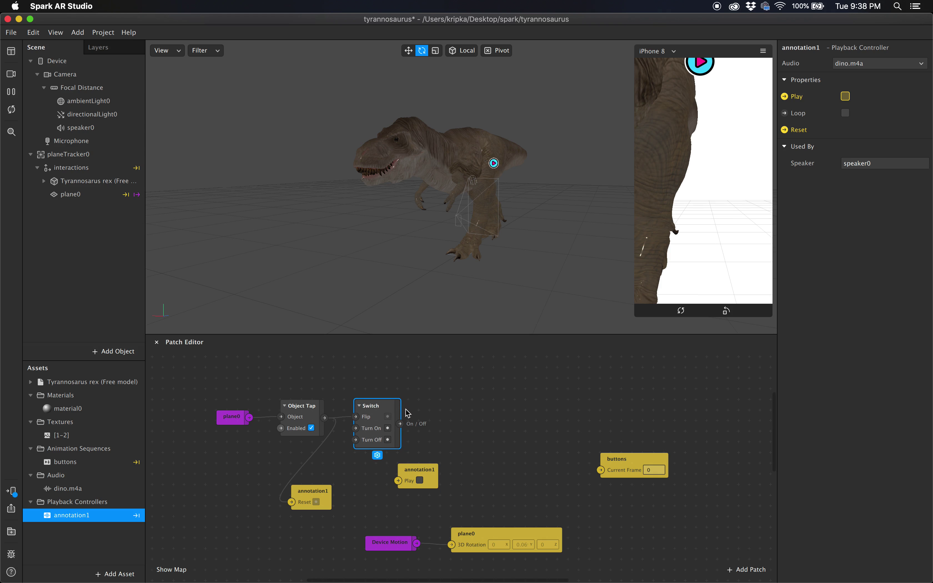
mouse_move(401, 425)
left_mouse_down()
mouse_move(428, 431)
mouse_move(390, 478)
mouse_move(441, 480)
left_mouse_up()
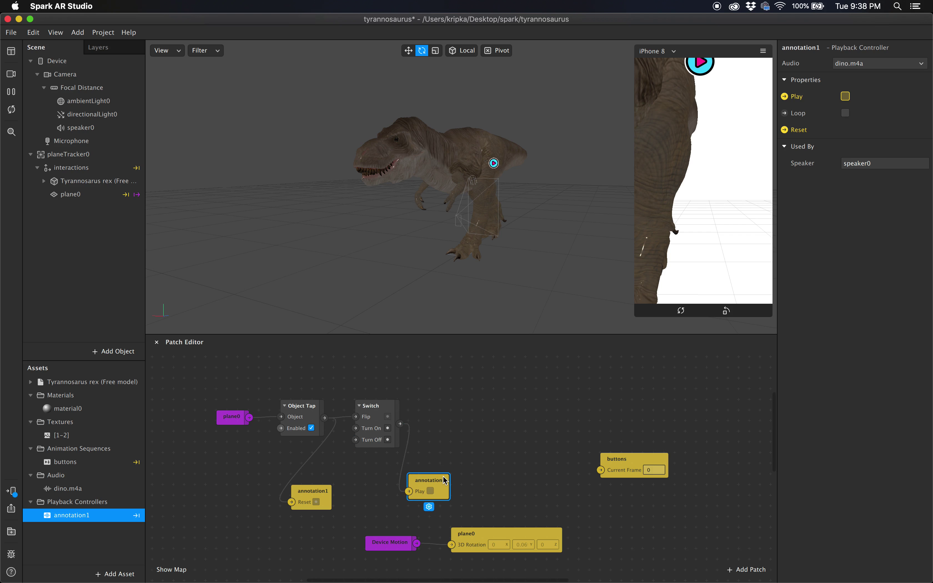
left_click(389, 405)
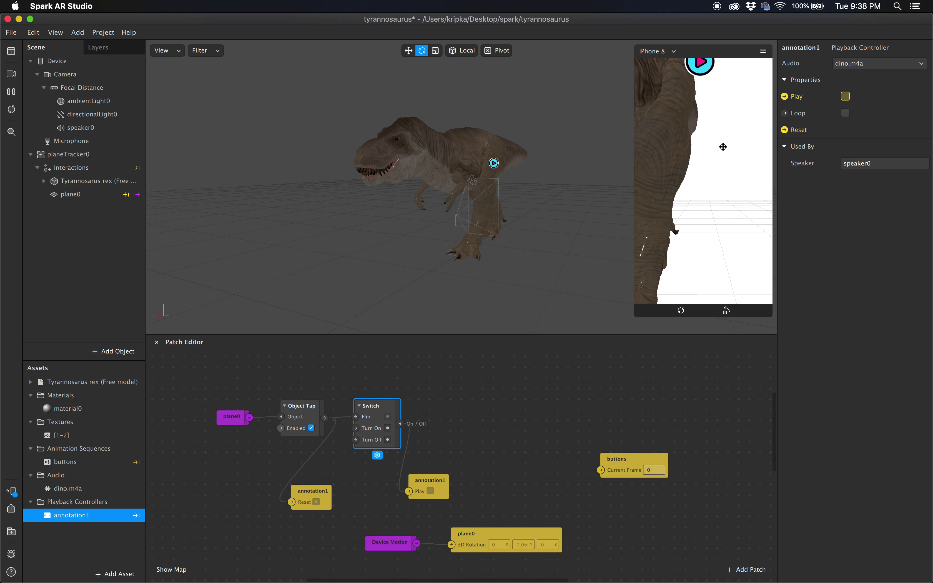
- Bring the play button into the preview, turn on touch simulation, and test toggling the audio with taps on the button and beside it
left_click_drag(722, 146, 744, 82)
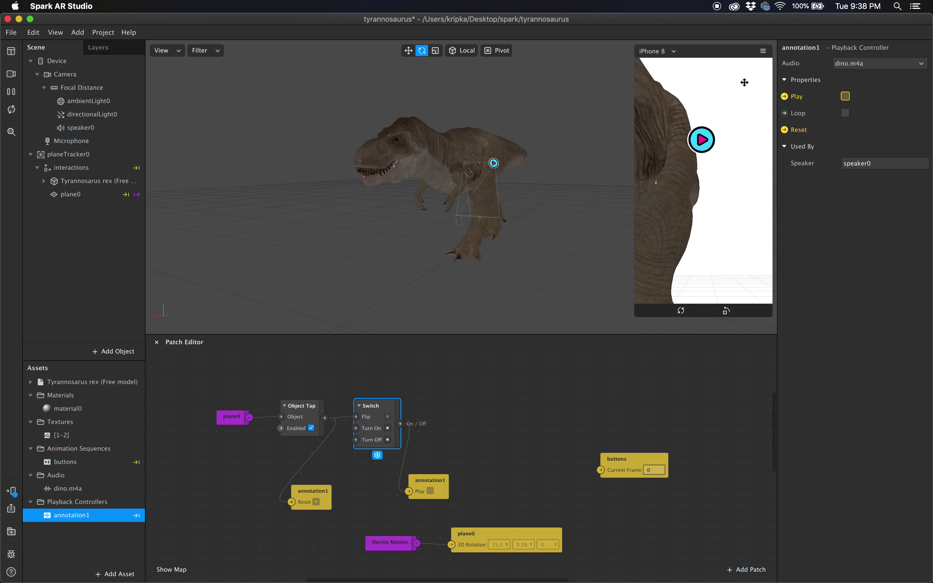
left_click(762, 51)
left_click(781, 71)
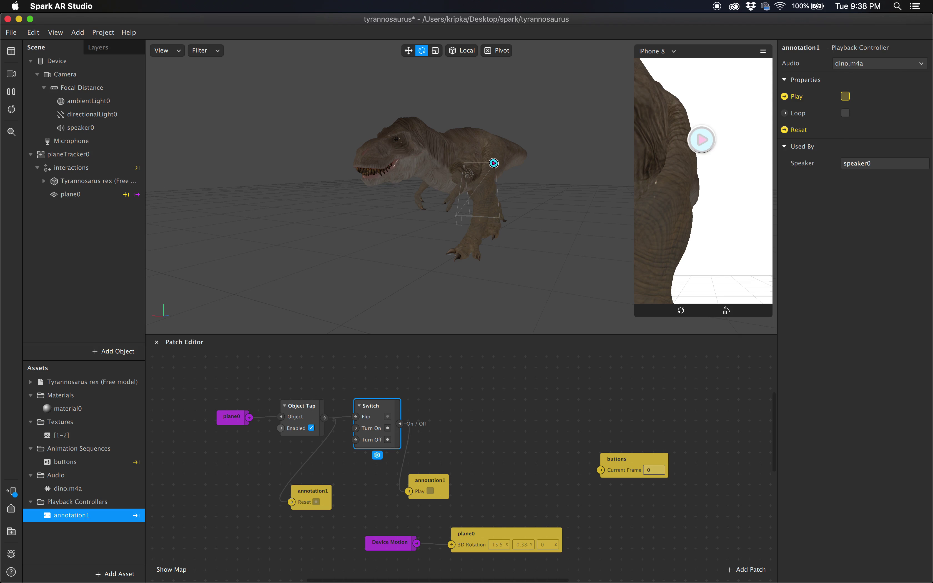
left_click(688, 201)
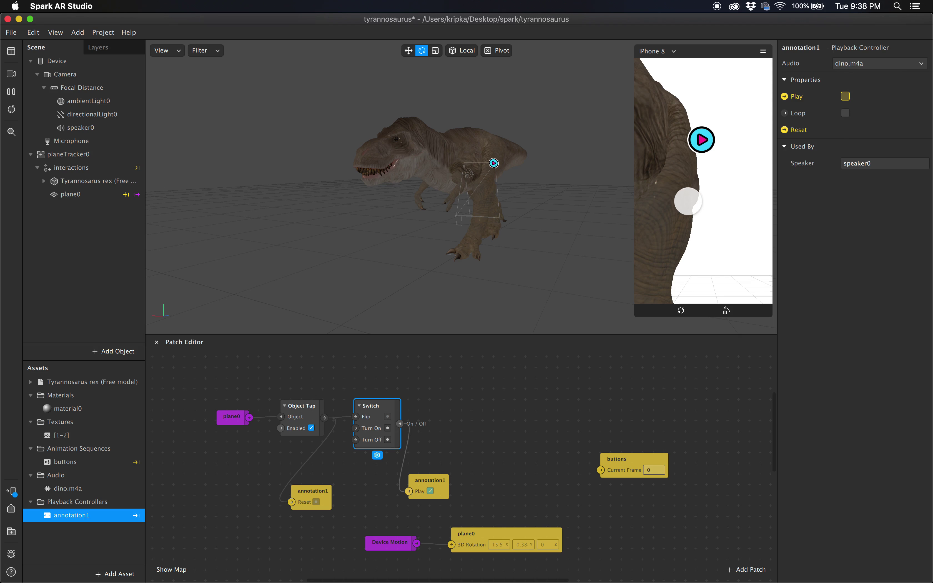
left_click(702, 139)
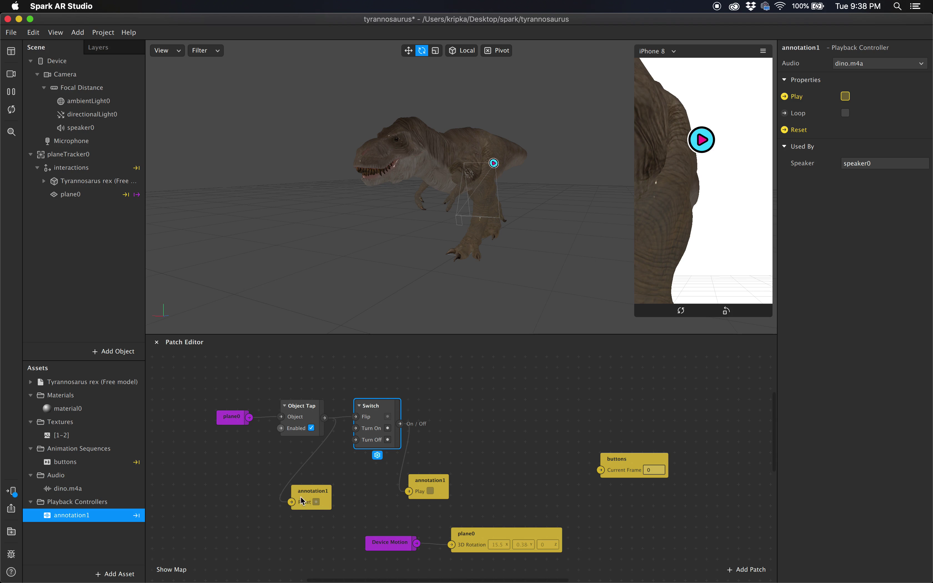
left_click(701, 139)
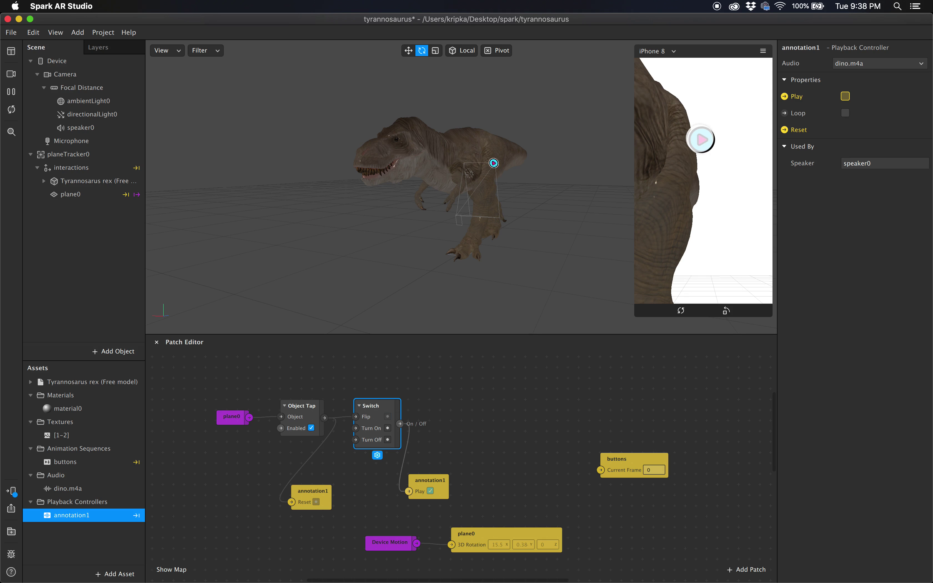
- Toggle the audio with the preview's play button, then move the annotation1 Play and buttons patches to free space beside the Switch
left_click(701, 139)
left_click(445, 481)
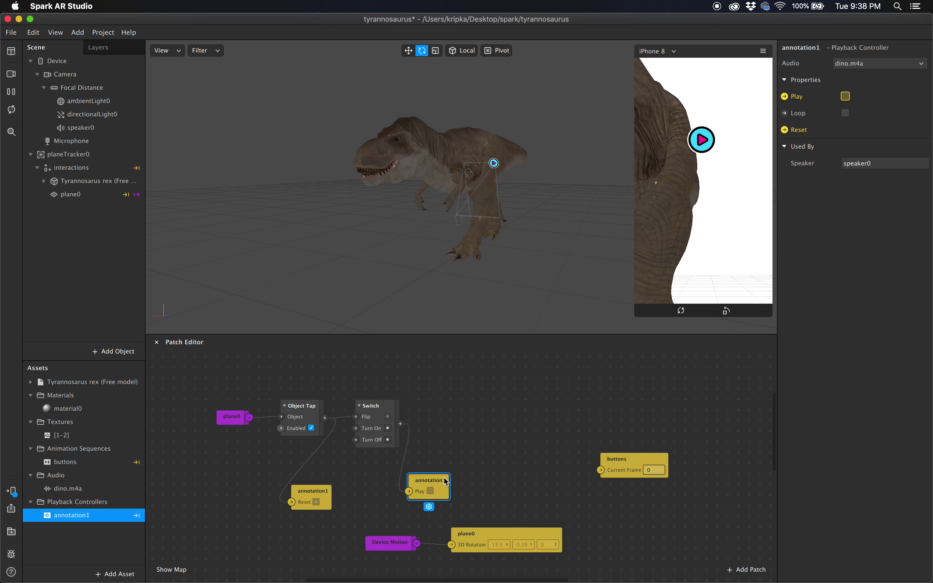
left_click_drag(444, 481, 456, 481)
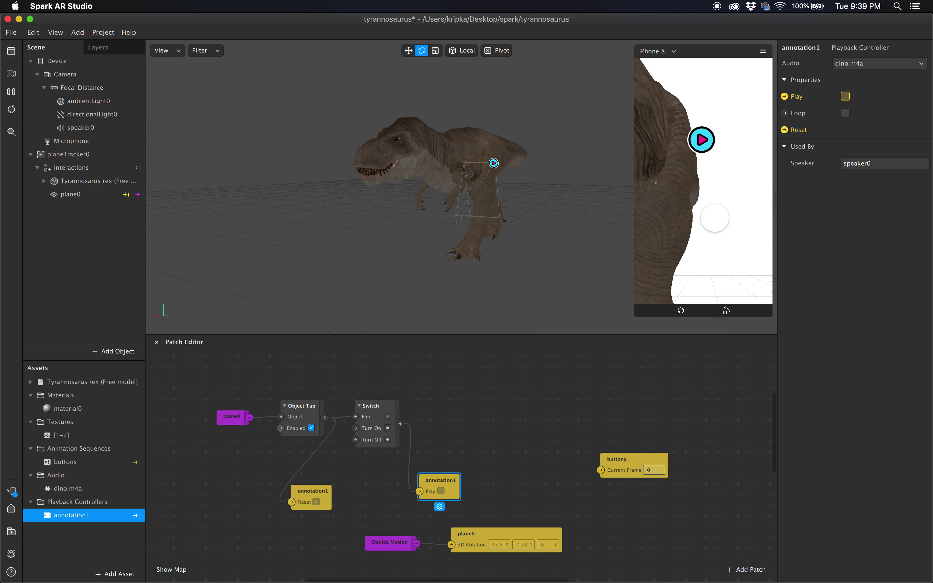
mouse_move(647, 460)
left_mouse_down()
mouse_move(583, 438)
mouse_move(577, 449)
left_mouse_up()
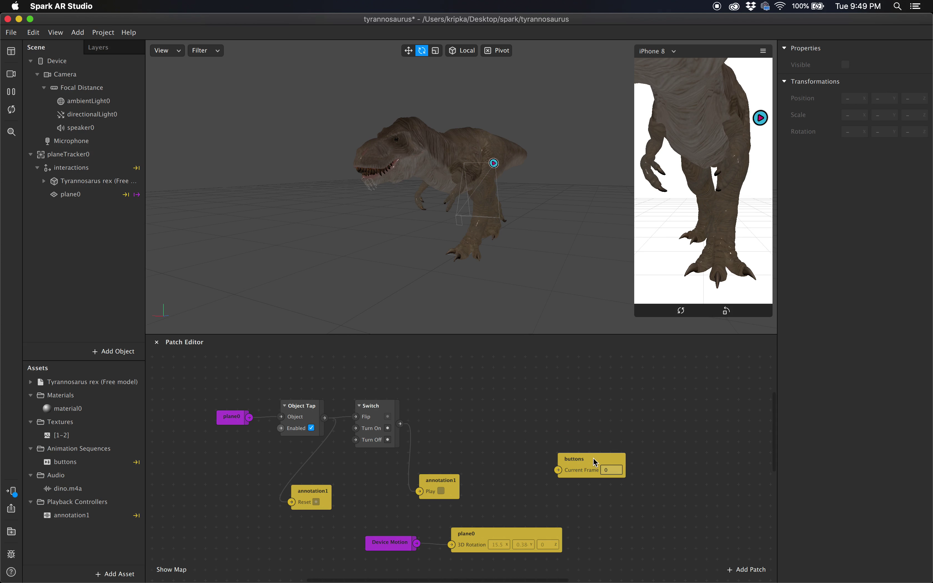
left_click_drag(594, 461, 616, 455)
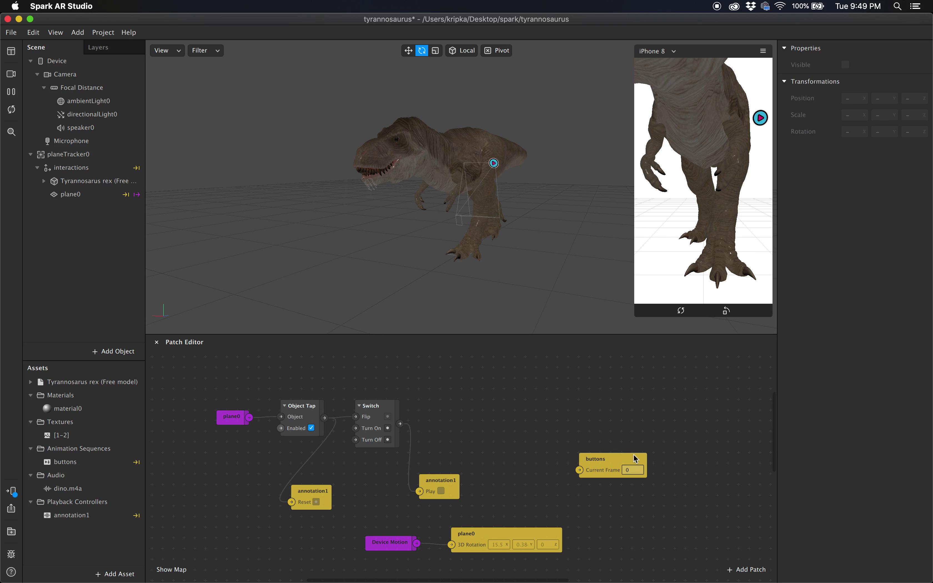
left_click_drag(642, 456, 675, 453)
- Add a Pulse patch beside the Switch and connect the Switch's On / Off output to the Pulse's On / Off input
double_click(433, 402)
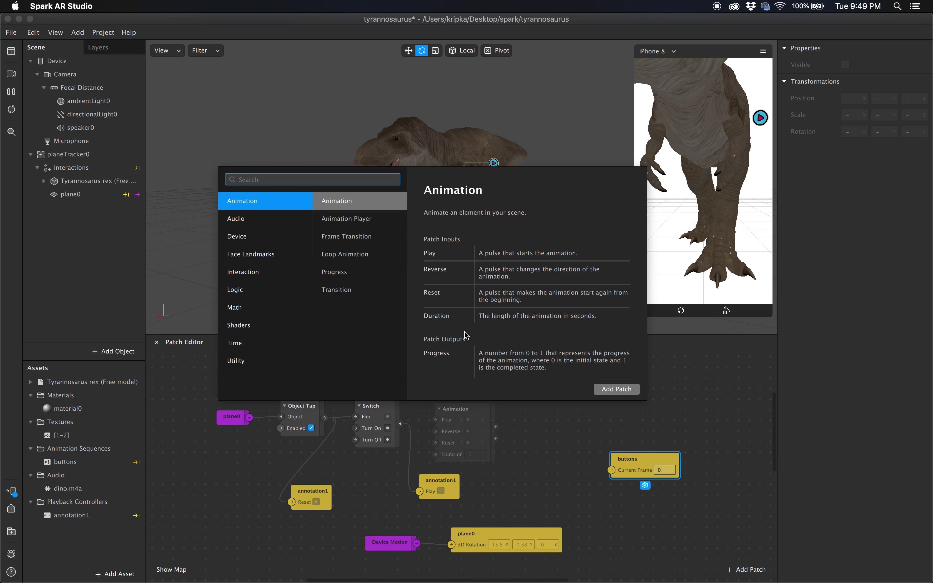
type("p")
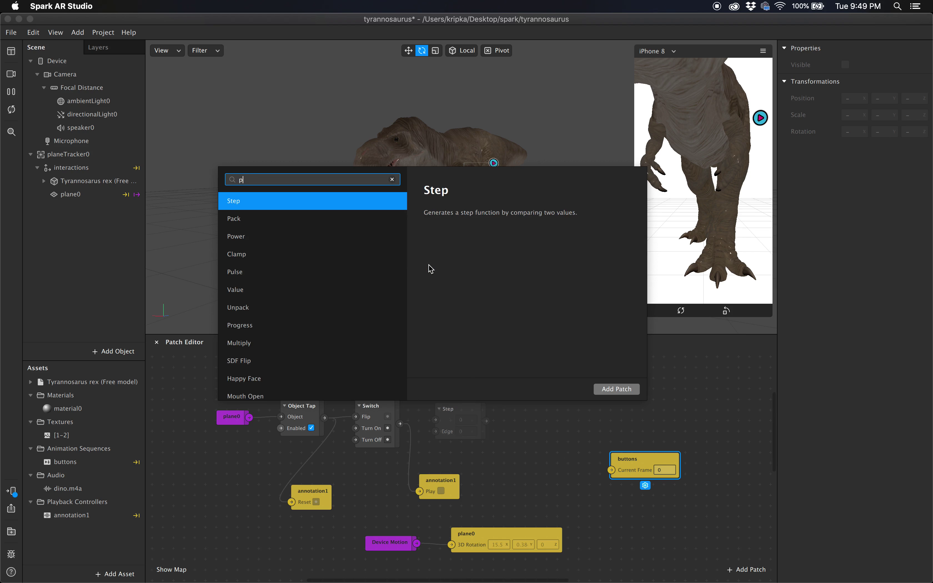
type("ulse")
key("Return")
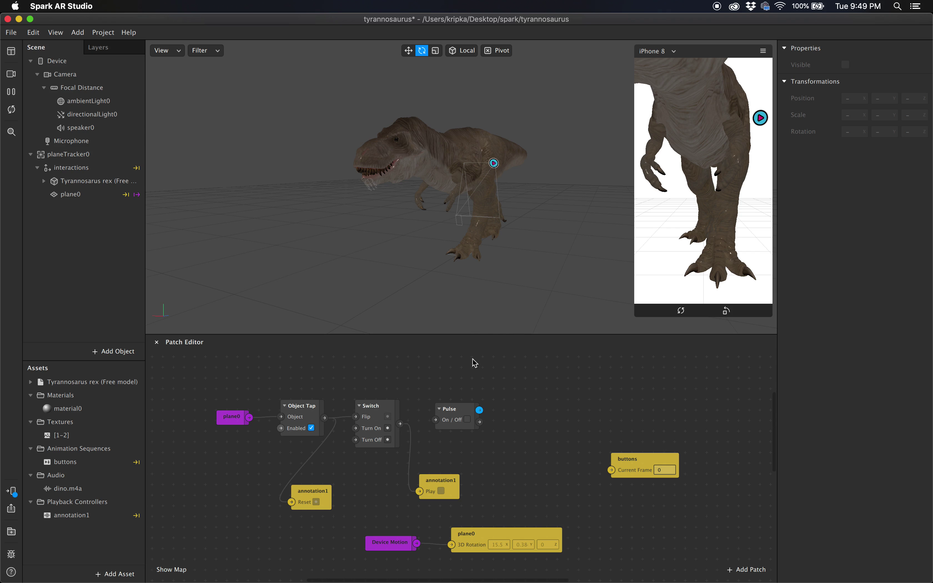
left_click_drag(461, 408, 466, 405)
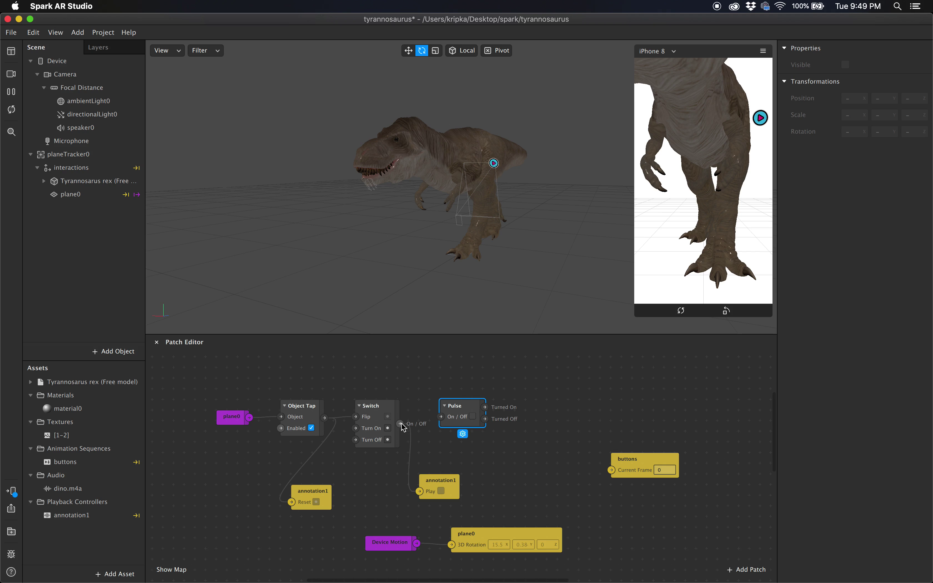
left_click_drag(400, 423, 440, 417)
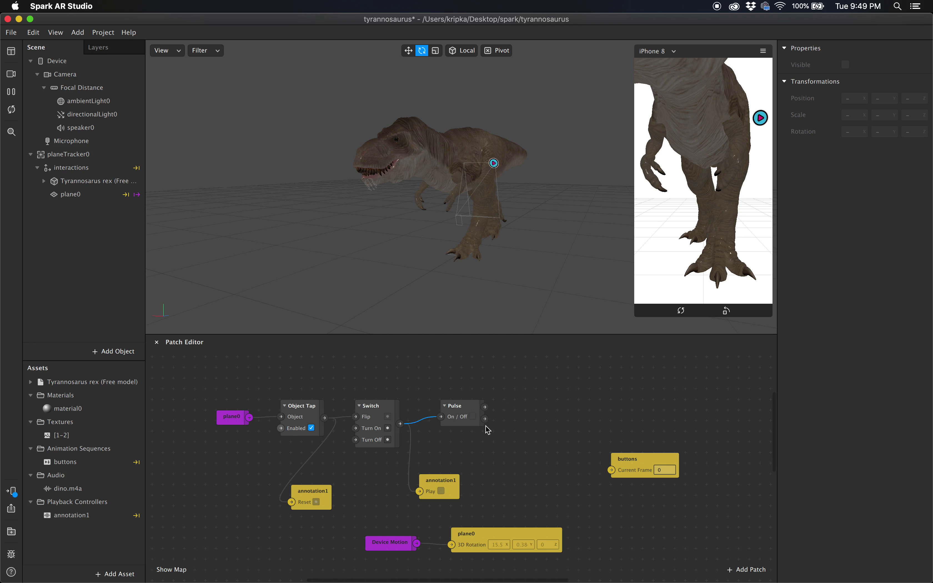
- Add a Counter patch beside Pulse, connecting Pulse's Turned On output to Increase and its Turned Off output to Decrease
double_click(529, 400)
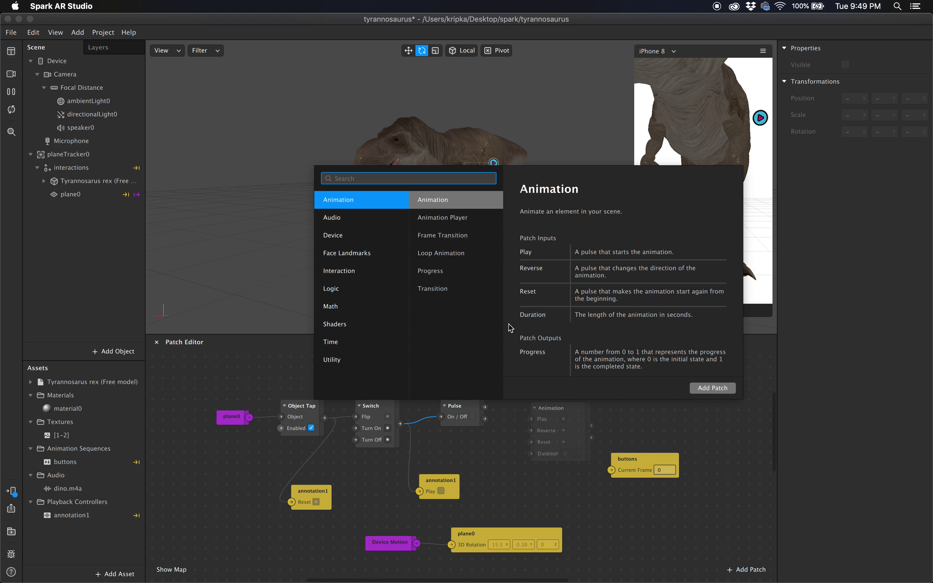
left_click(598, 418)
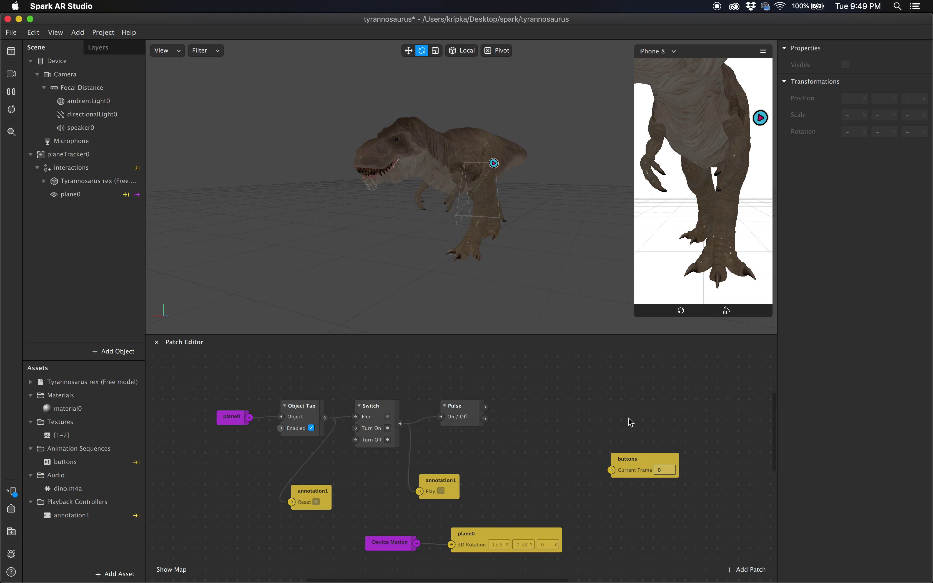
double_click(540, 391)
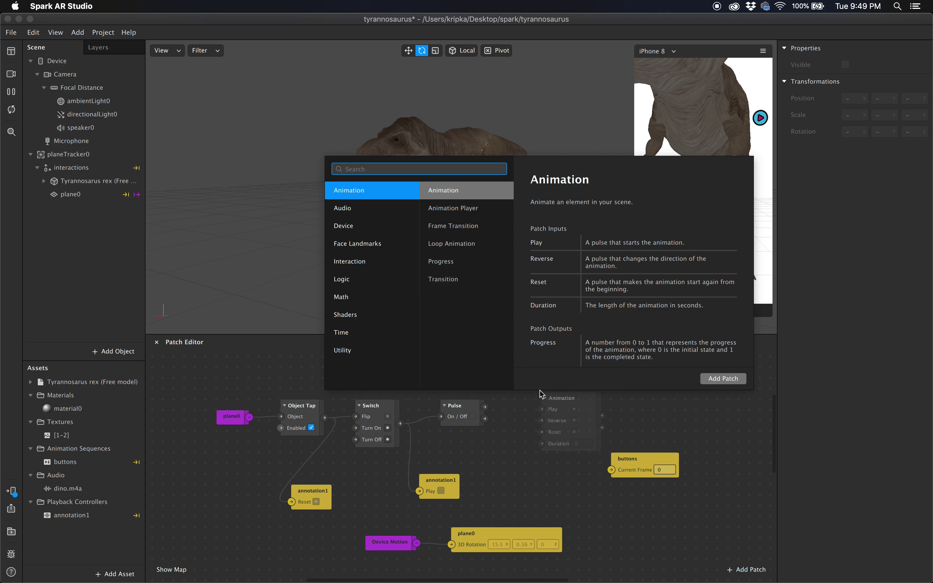
type("counter")
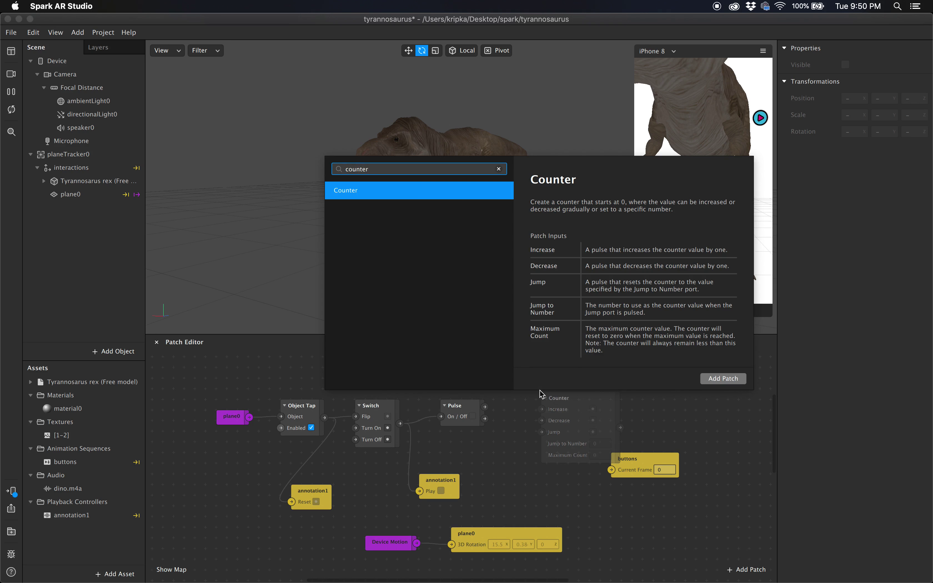
key("Return")
left_click_drag(589, 405, 560, 391)
left_click_drag(485, 406, 516, 396)
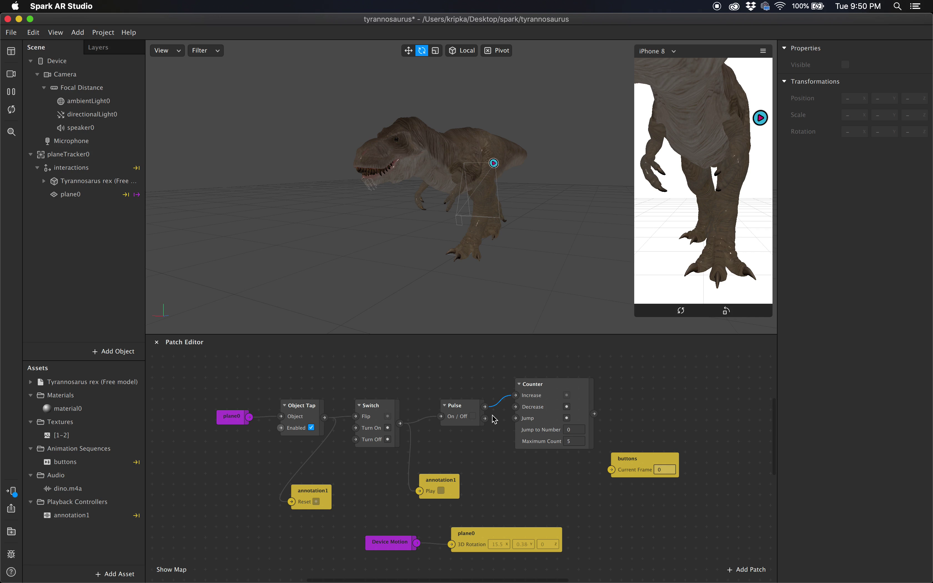
left_click_drag(485, 418, 516, 407)
- Try feeding the Counter's output directly into the buttons patch's Current Frame input, and remove that connection
left_click_drag(642, 459, 661, 405)
left_click_drag(594, 415, 632, 416)
left_click(705, 487)
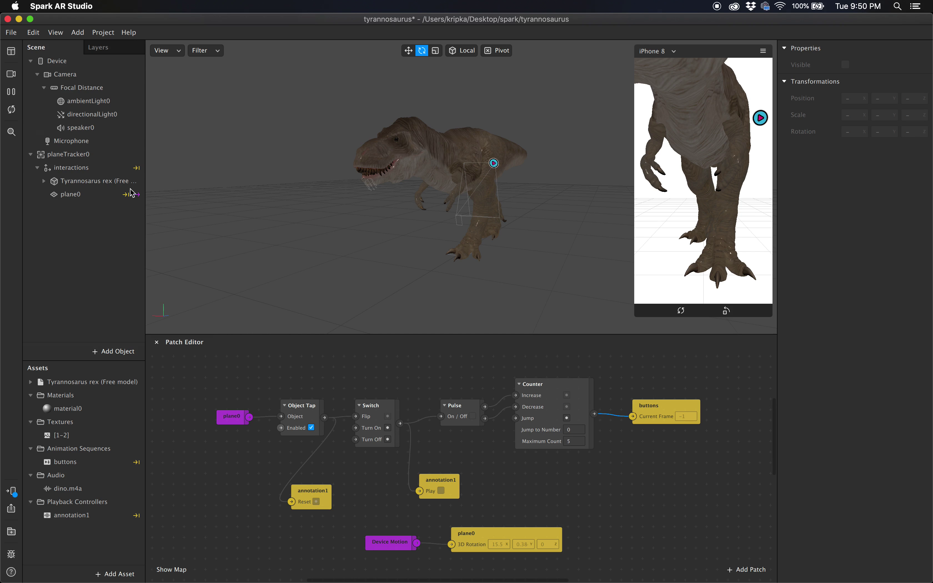
left_click_drag(685, 418, 682, 439)
- Make room before the buttons patch, place an Add patch after the Counter, and set its second value to 1
left_click_drag(686, 403, 706, 403)
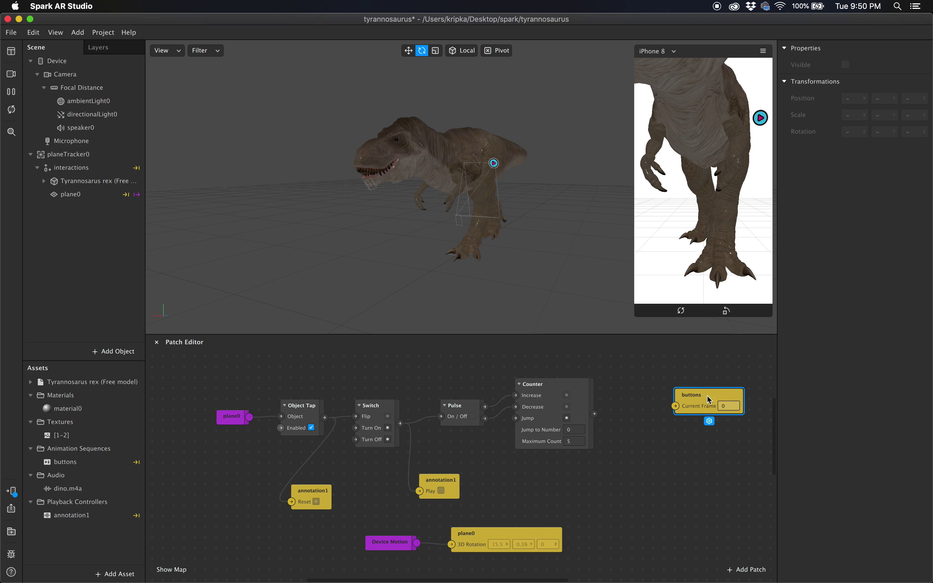
double_click(619, 416)
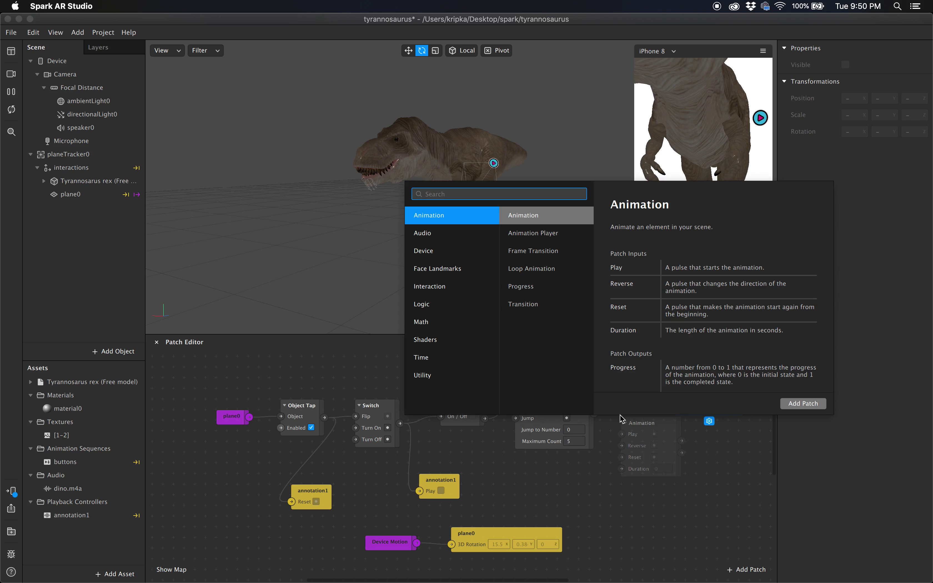
type("add")
key("Return")
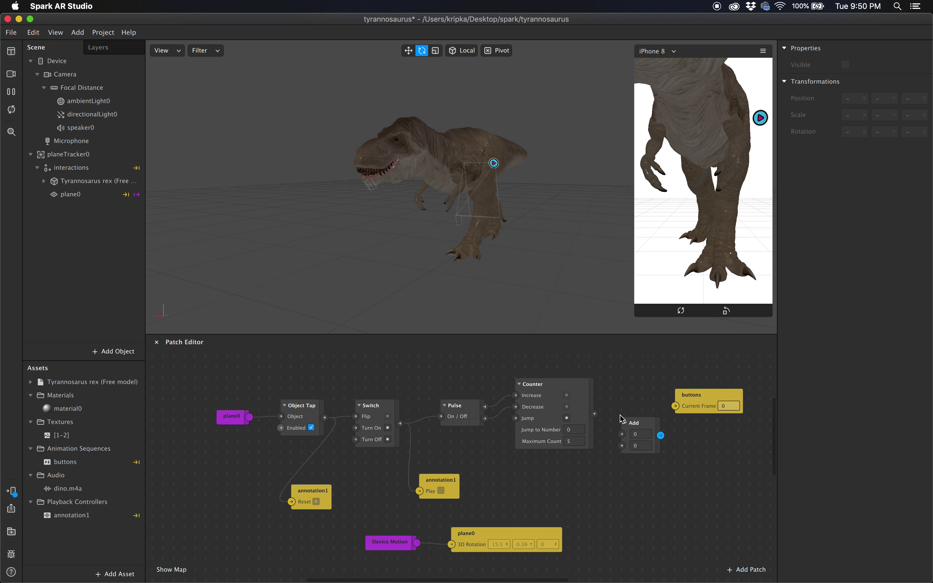
left_click(640, 446)
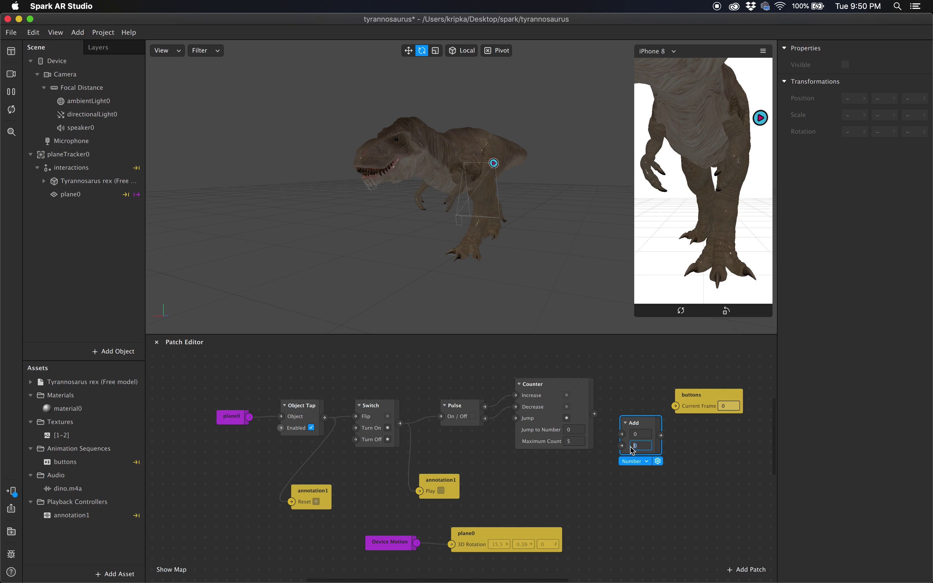
type("ation")
type("1")
- Line up the Add and buttons patches, connecting the Counter's output to Add's first input and Add's output to Current Frame
left_click_drag(651, 424, 647, 406)
left_click(705, 401)
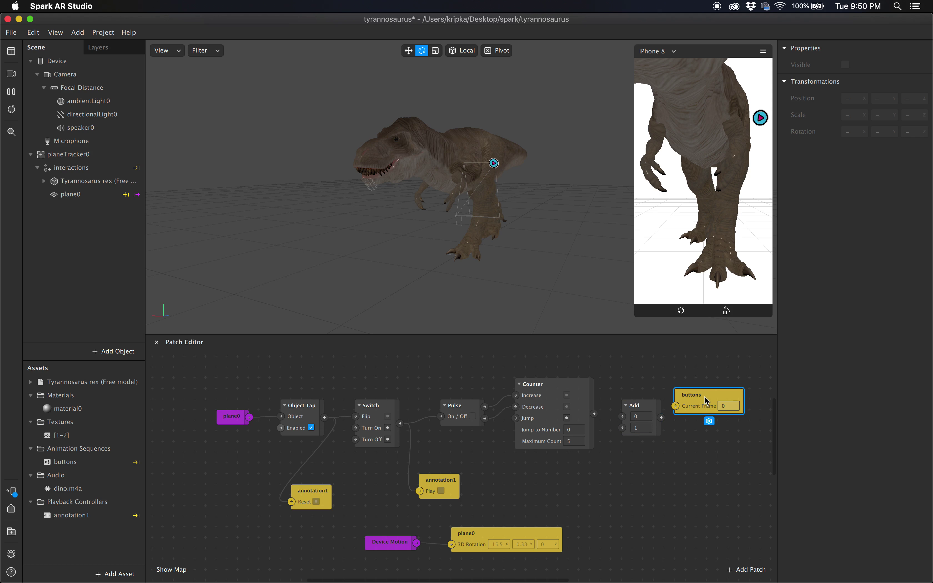
left_click_drag(704, 399, 716, 399)
left_click_drag(594, 413, 623, 416)
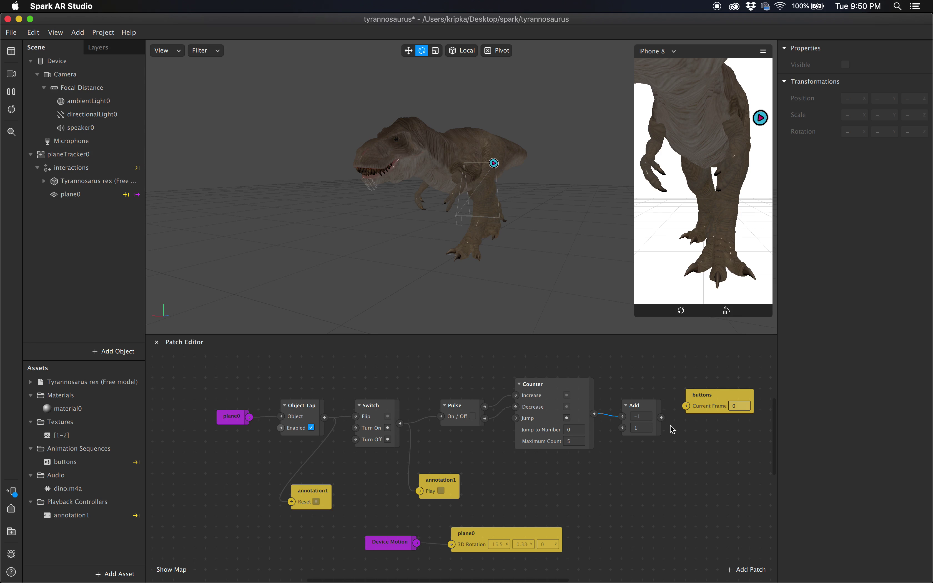
left_click_drag(661, 417, 715, 414)
key("Escape")
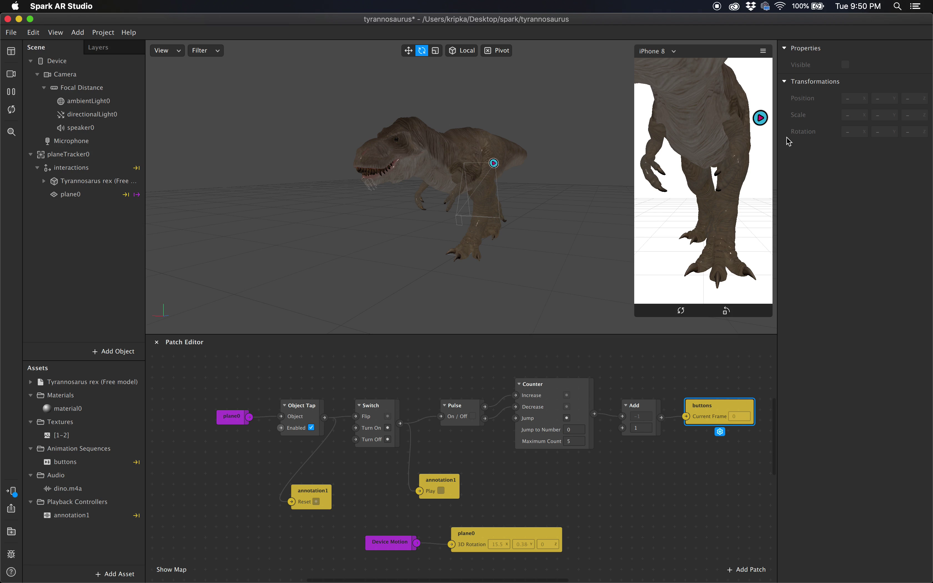
- Test the play button in the preview by tapping it repeatedly, and review the finished patch graph
left_click(760, 118)
left_click(760, 118)
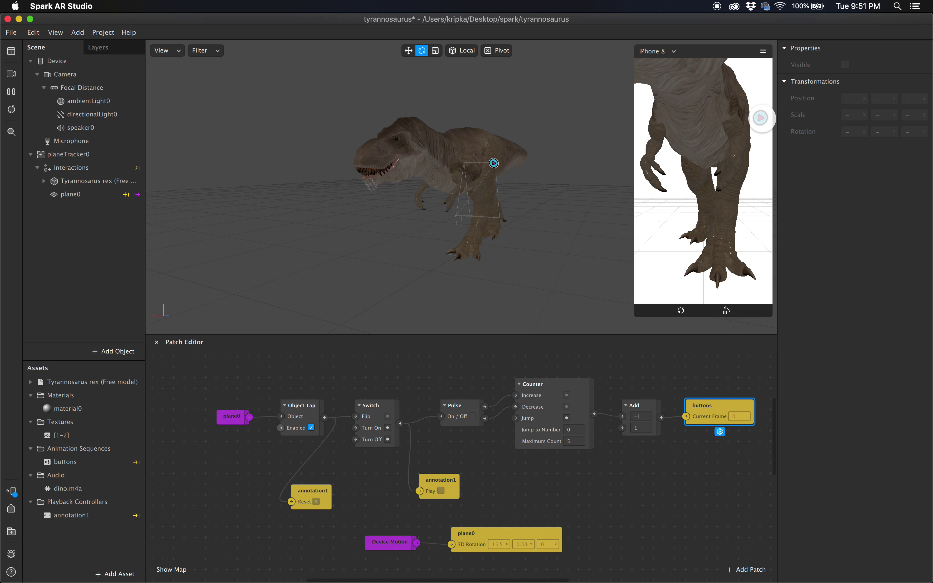
left_click(760, 118)
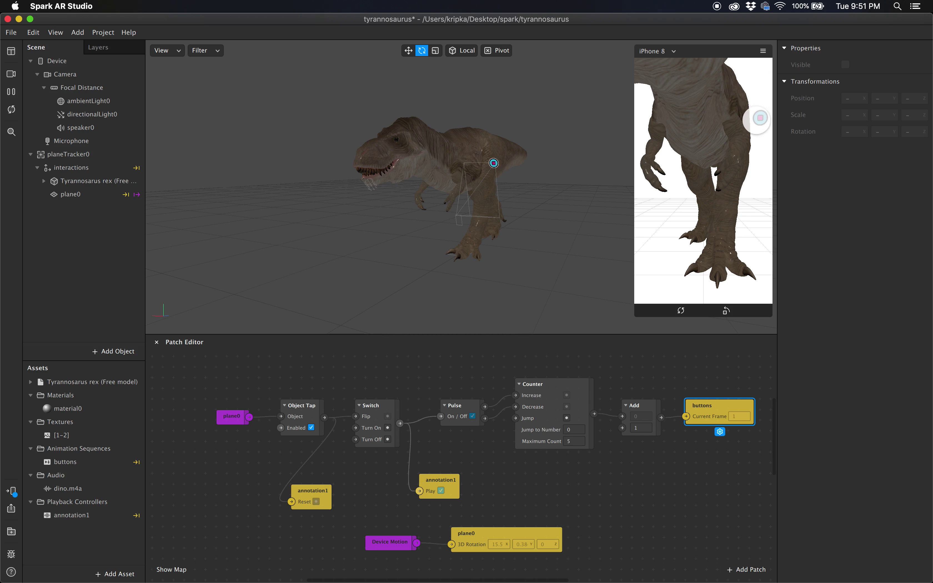
left_click(760, 118)
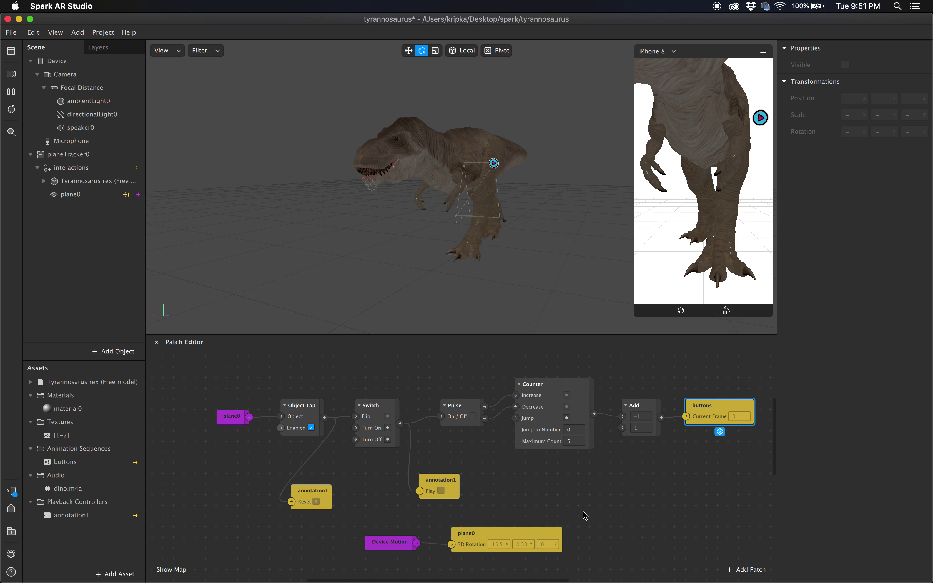
scroll(527, 487, "down", 5)
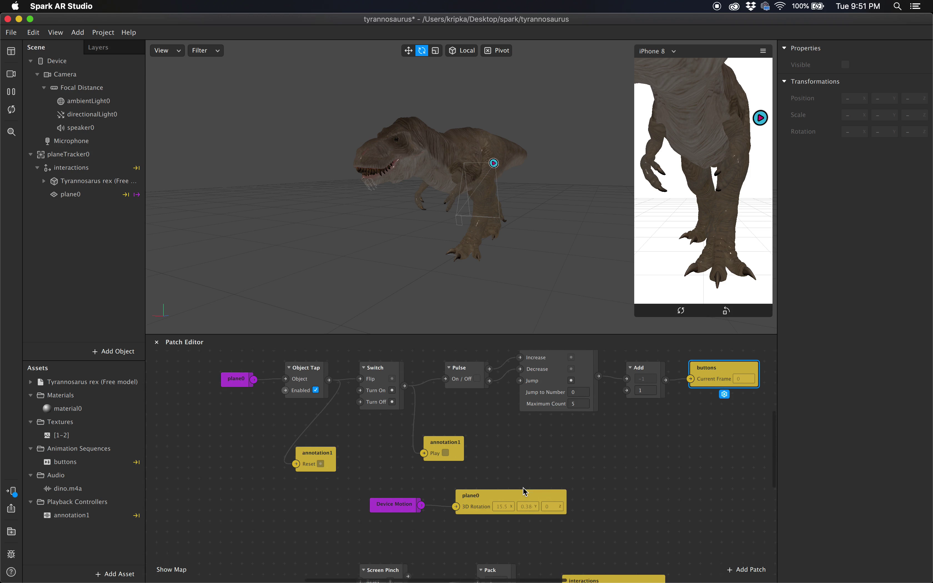
scroll(523, 487, "up", 6)
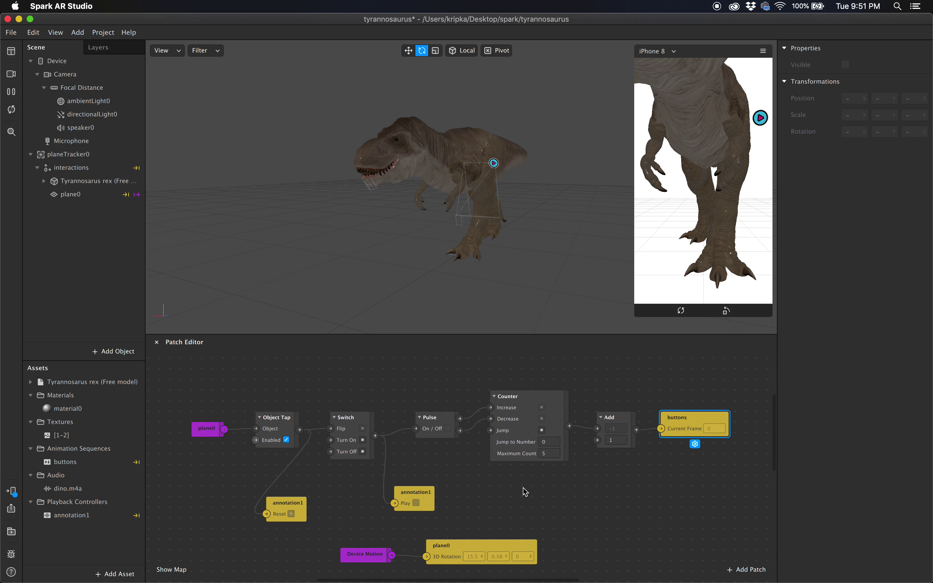